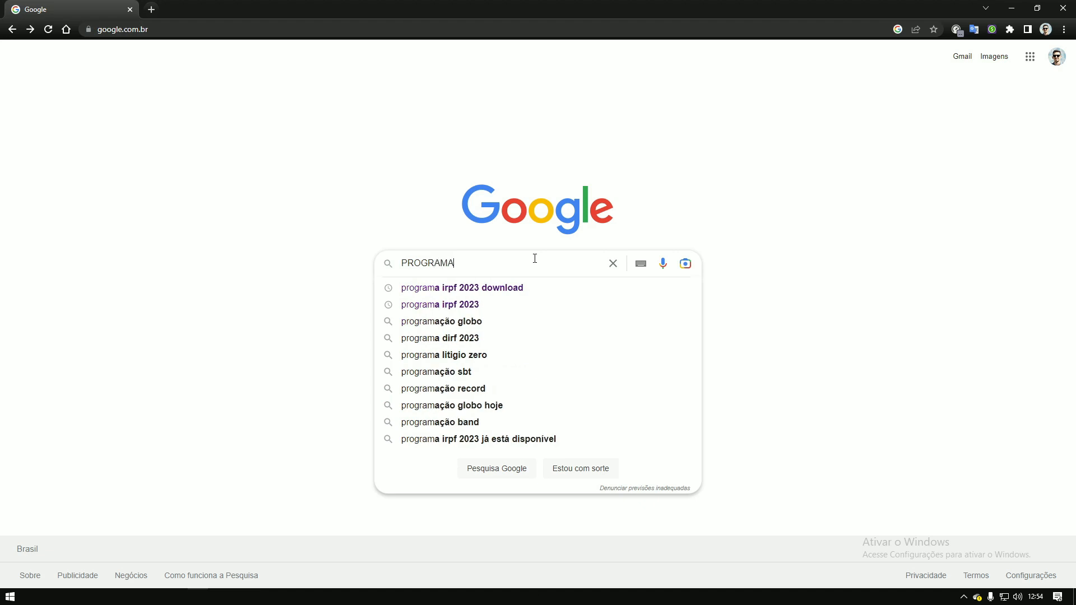
Step: Search Google for IRPF 2023 and download the program from the official gov.br page
{"action": "key", "text": "Return"}
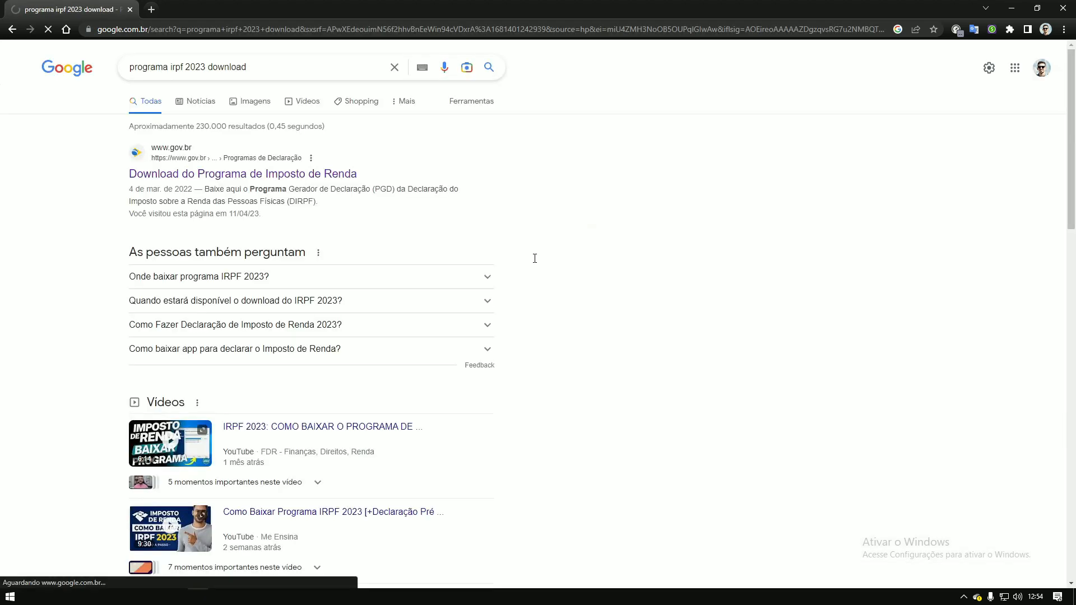
{"action": "left_click", "coordinate": [283, 175]}
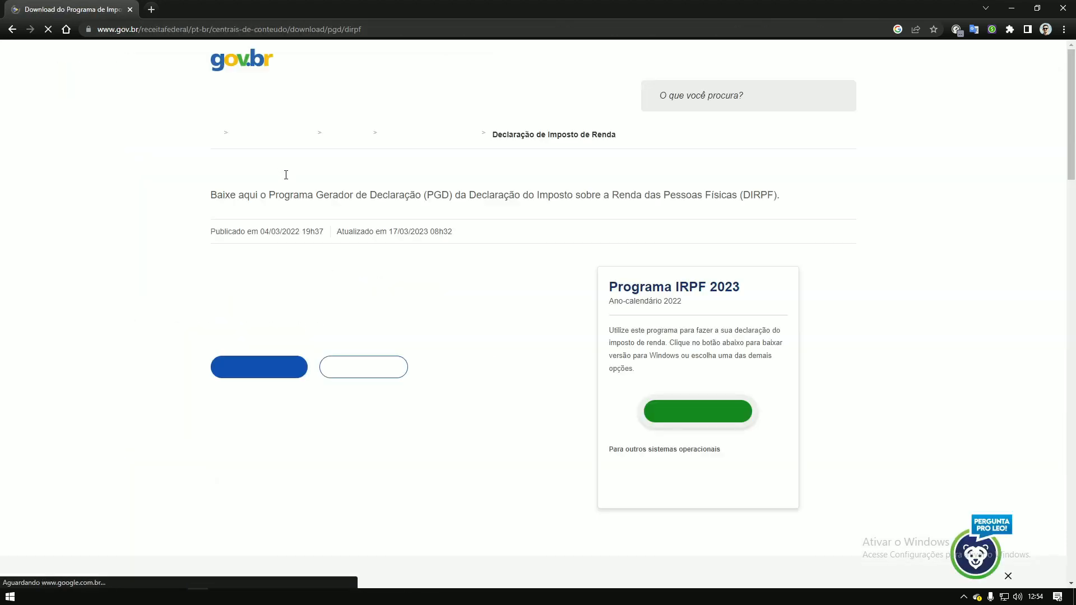
{"action": "left_click", "coordinate": [686, 426]}
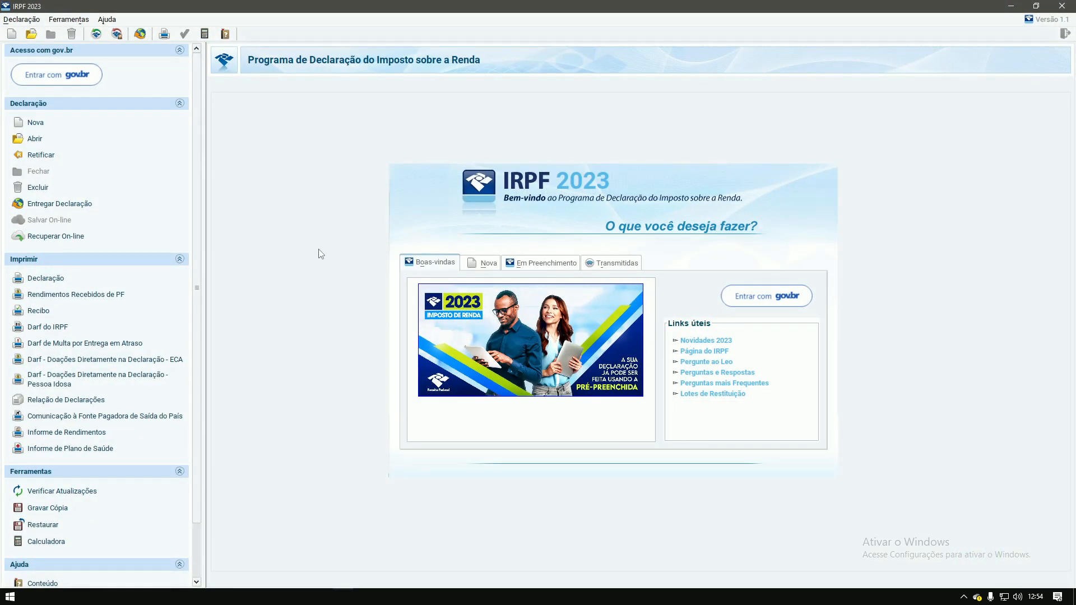
Step: Open the stock investor's declaration from Em Preenchimento and go to its Bens e Direitos list
{"action": "left_click", "coordinate": [481, 264]}
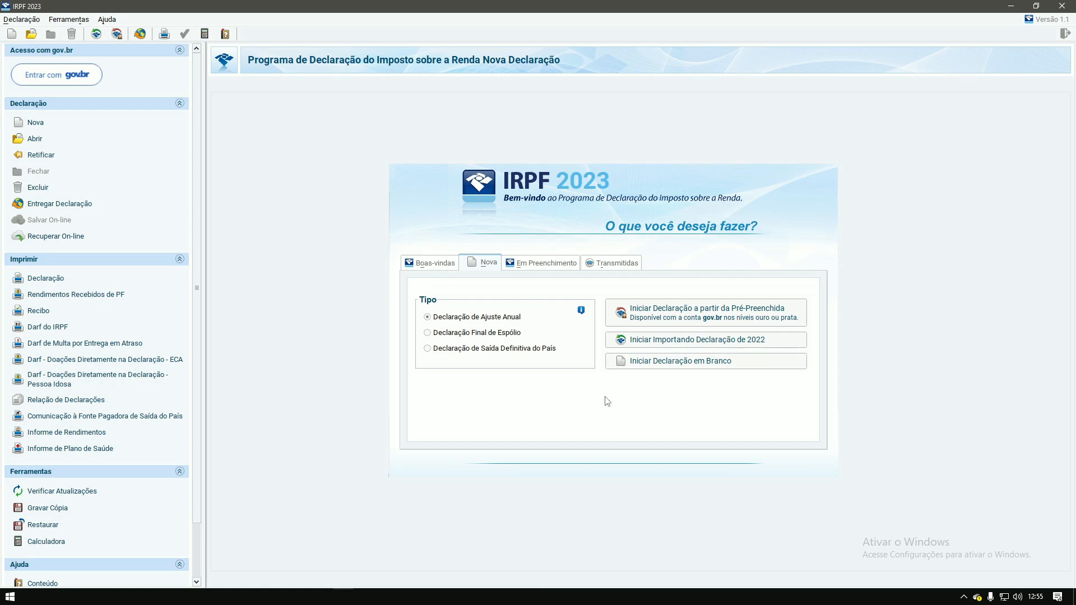
{"action": "left_click", "coordinate": [541, 267]}
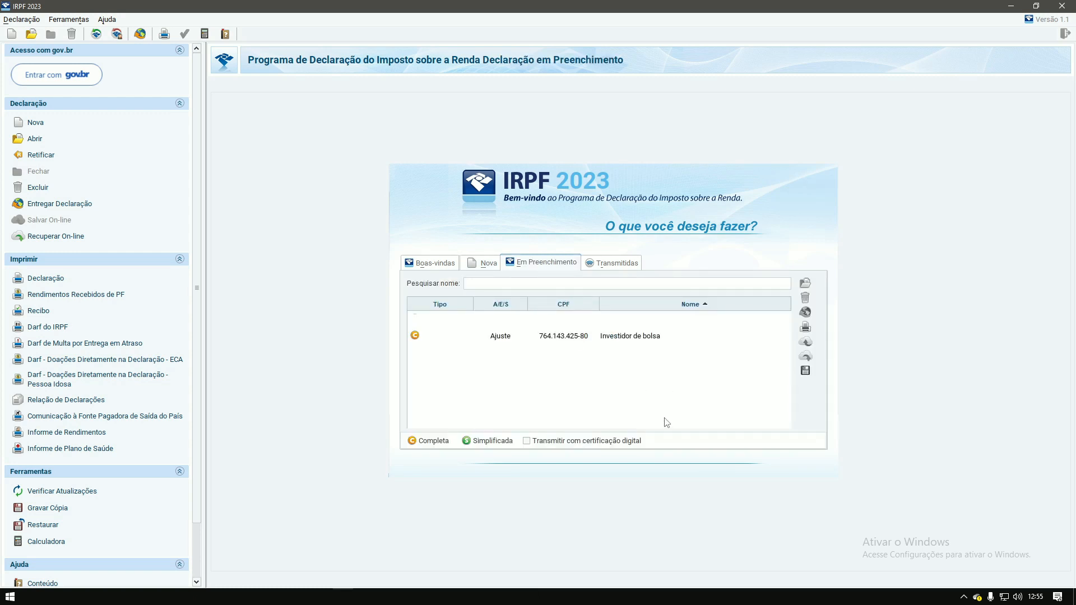
{"action": "double_click", "coordinate": [627, 339]}
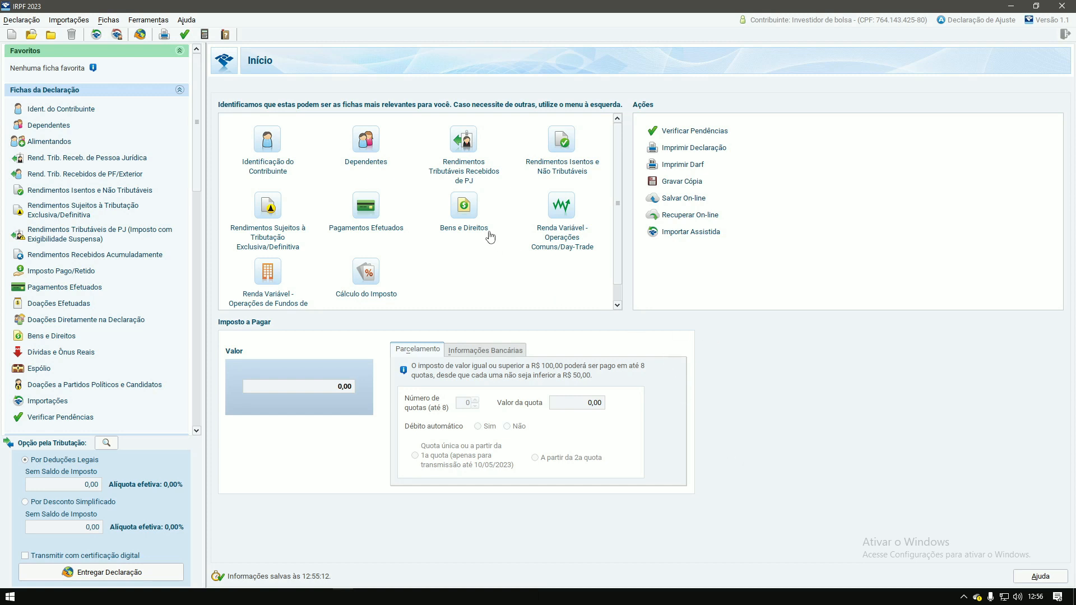
{"action": "left_click", "coordinate": [468, 216]}
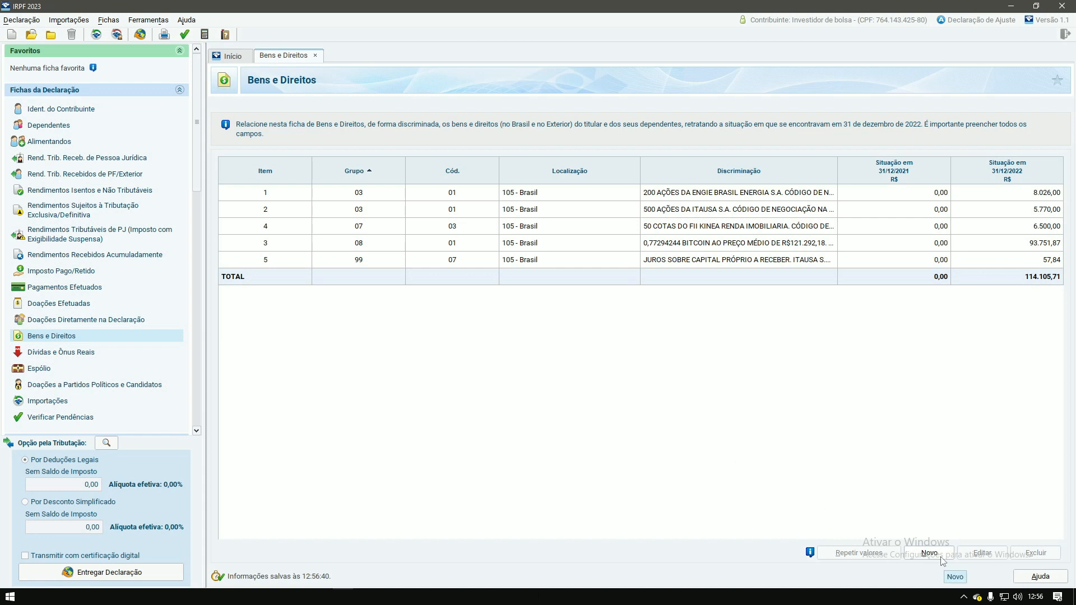
Step: Create a new blank Bens e Direitos entry and expand its Grupo list
{"action": "left_click", "coordinate": [941, 557]}
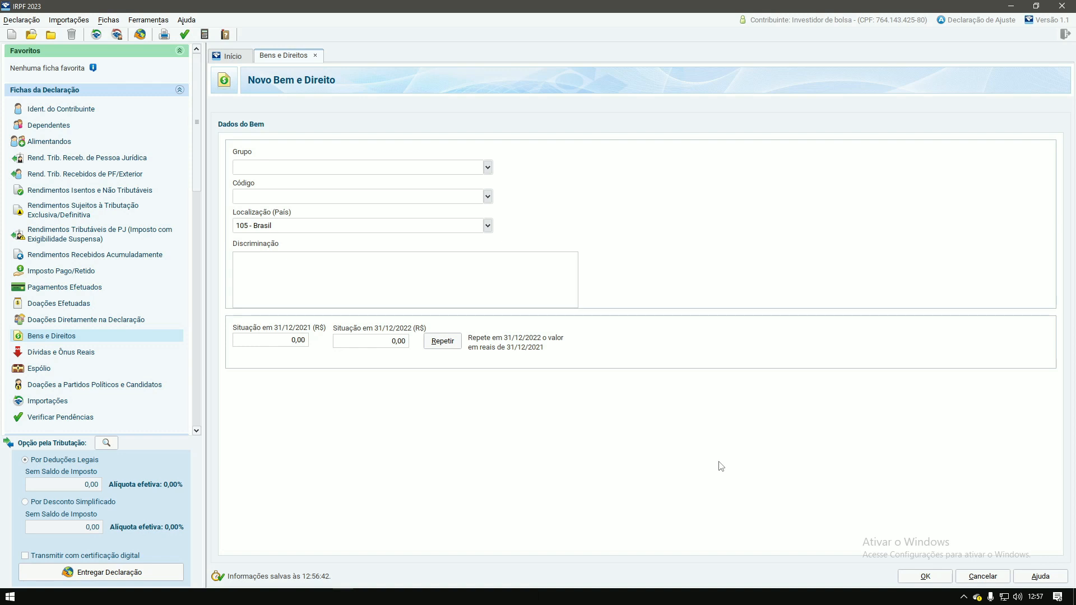
{"action": "left_click", "coordinate": [488, 167]}
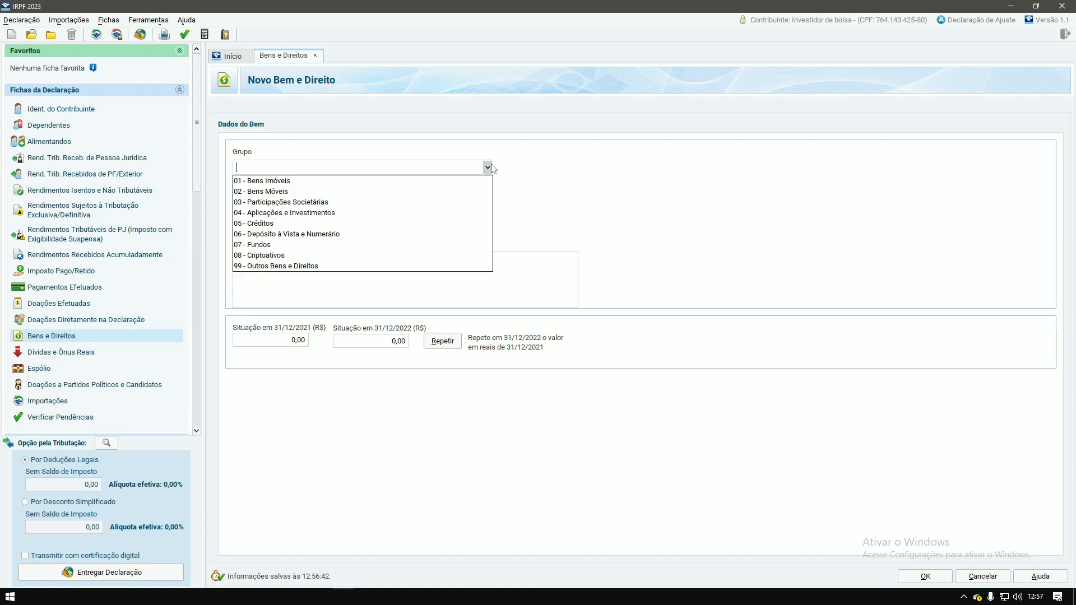
Step: Set Grupo to 04 - Aplicações e Investimentos and Código to 02 - Títulos públicos e privados
{"action": "left_click", "coordinate": [315, 214]}
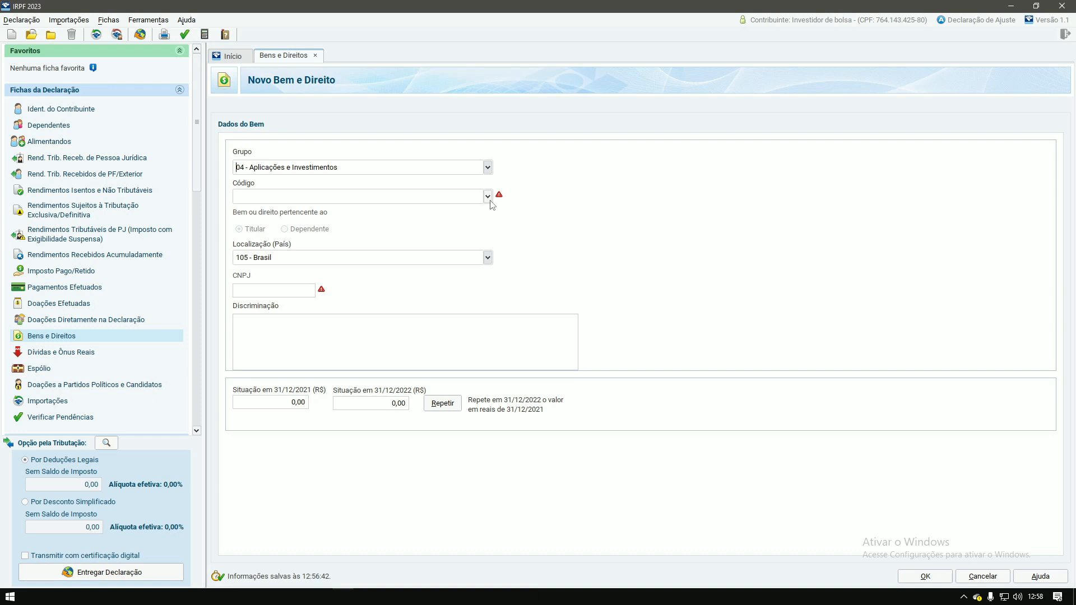
{"action": "left_click", "coordinate": [488, 197]}
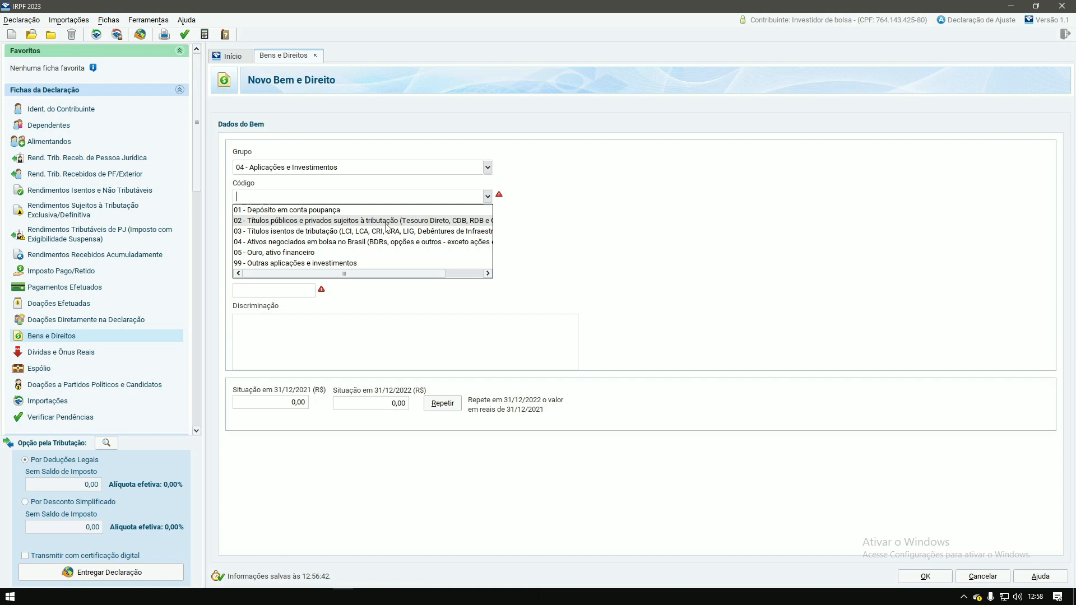
{"action": "left_click_drag", "start_coordinate": [384, 274], "coordinate": [429, 277]}
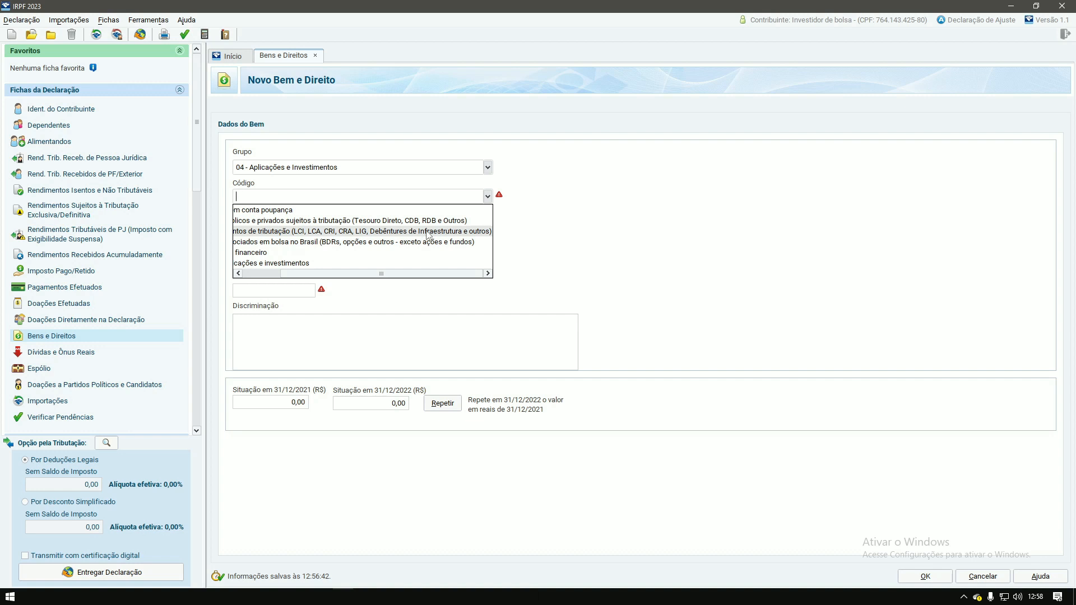
{"action": "left_click", "coordinate": [384, 223]}
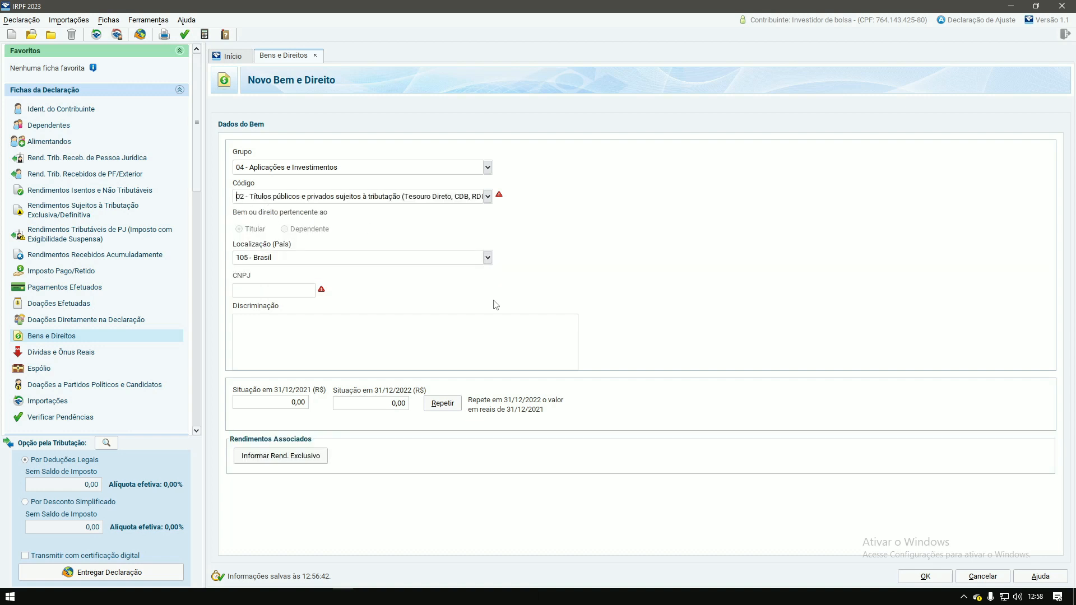
{"action": "left_click", "coordinate": [247, 291]}
{"action": "key", "text": "Tab"}
{"action": "type", "text": "APLICAÇÃO EM CD"}
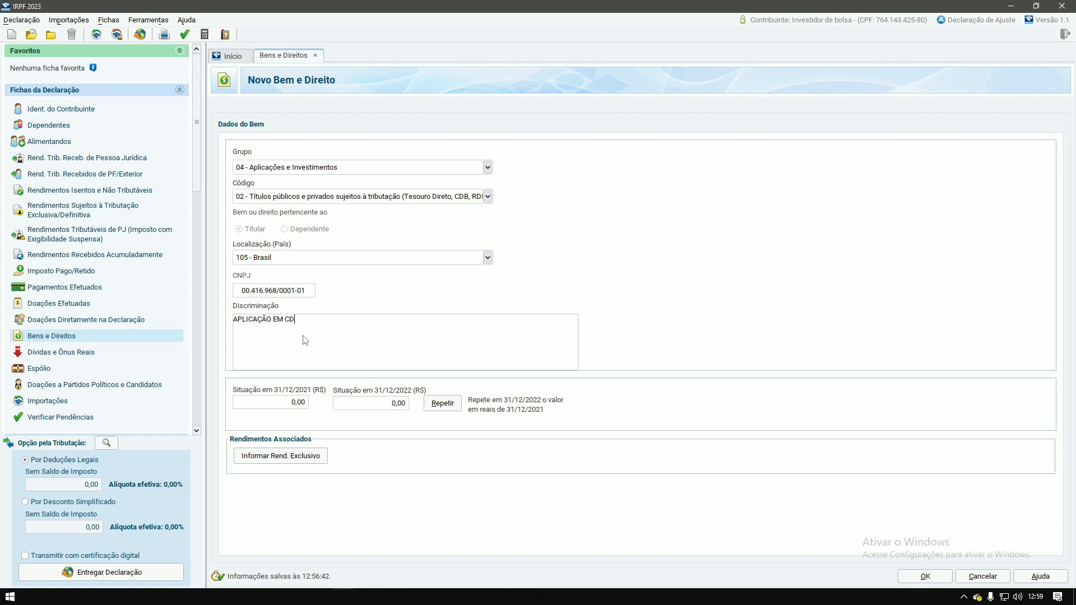
{"action": "type", "text": "B NO BANCO INTER"}
Step: Set the 31/12/2022 balance to 1.000,00 and save the CDB asset
{"action": "left_click", "coordinate": [399, 409]}
{"action": "type", "text": "1000"}
{"action": "key", "text": "Tab"}
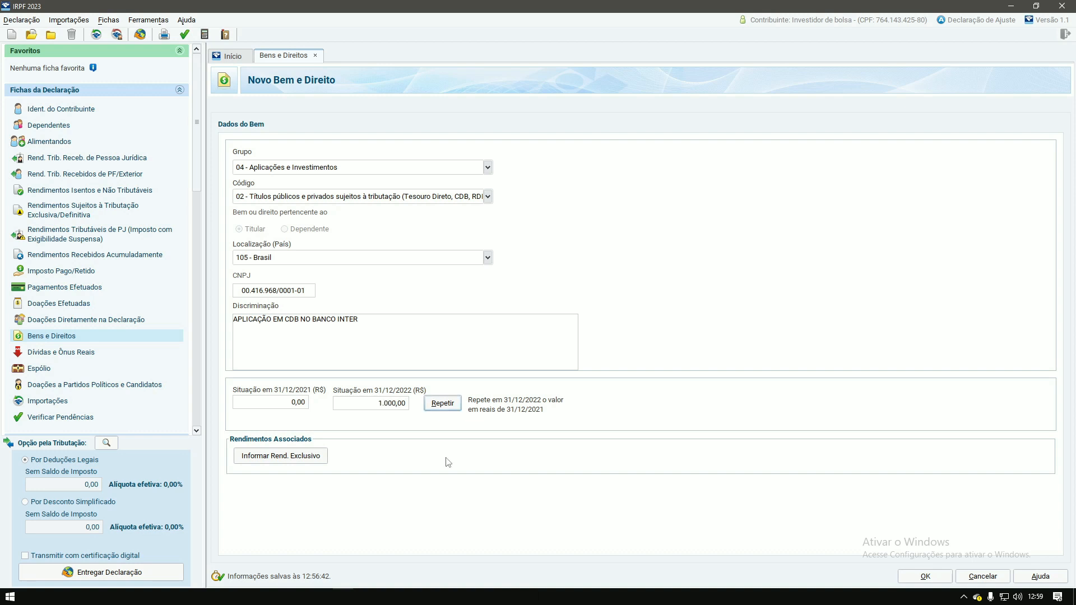
{"action": "left_click", "coordinate": [926, 577]}
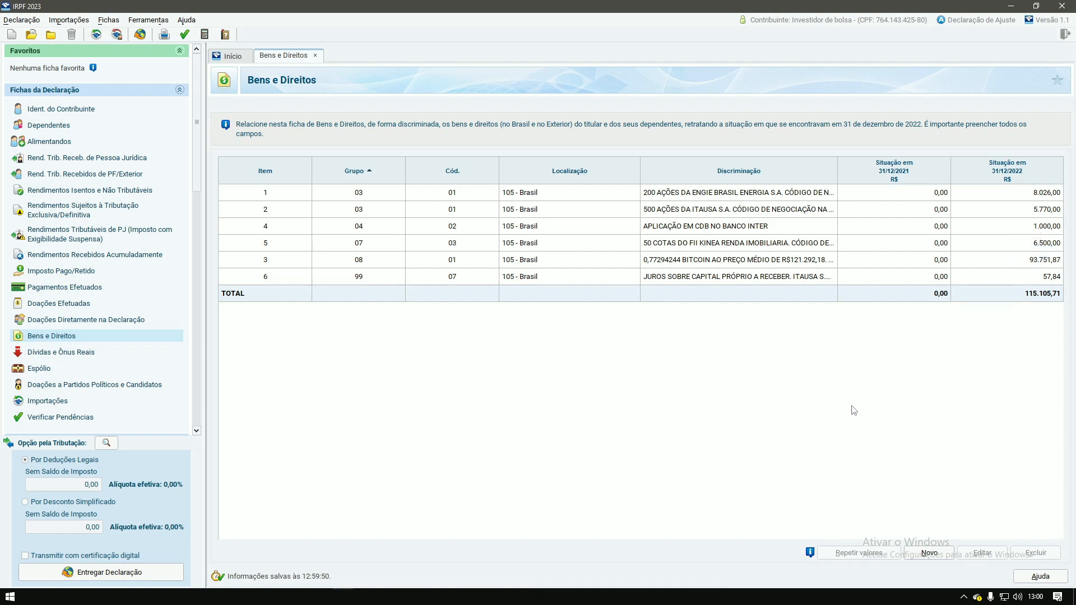
Step: Add another new asset with Grupo 04 - Aplicações e Investimentos and Código 02
{"action": "left_click", "coordinate": [929, 553]}
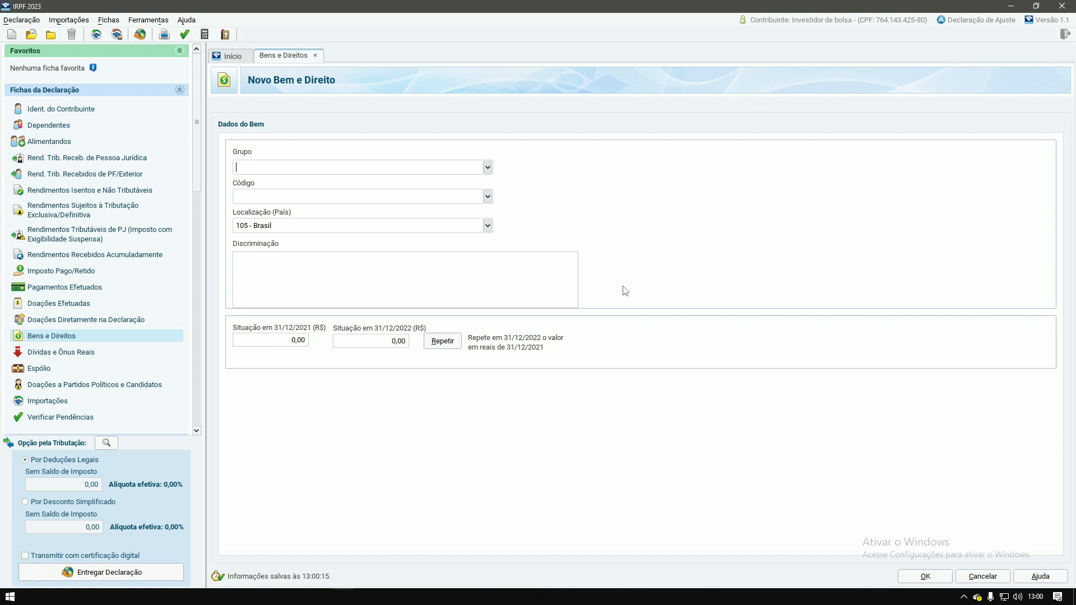
{"action": "left_click", "coordinate": [488, 167]}
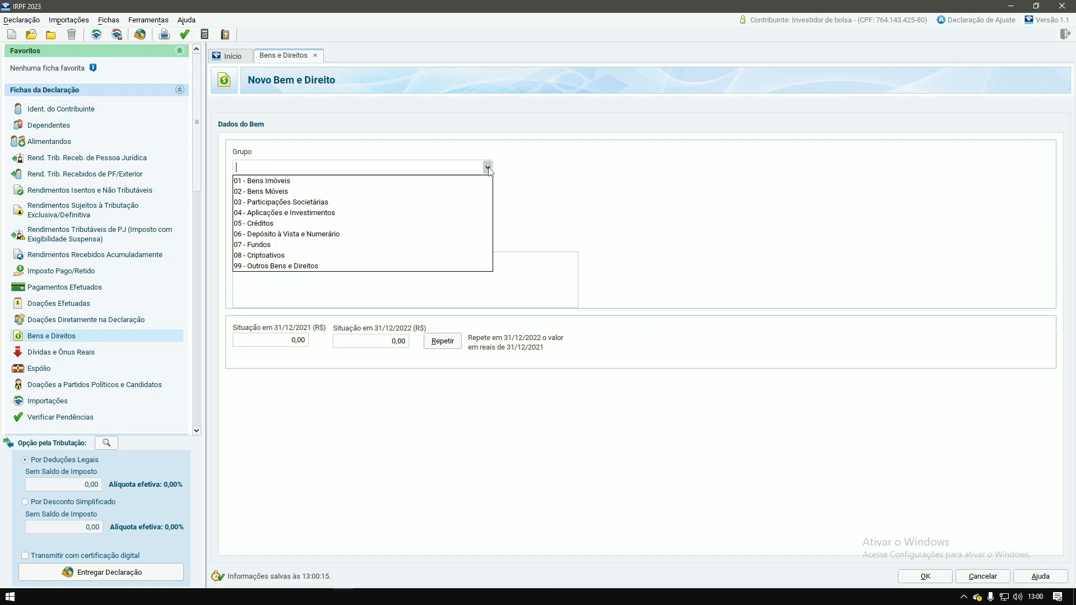
{"action": "left_click", "coordinate": [348, 215]}
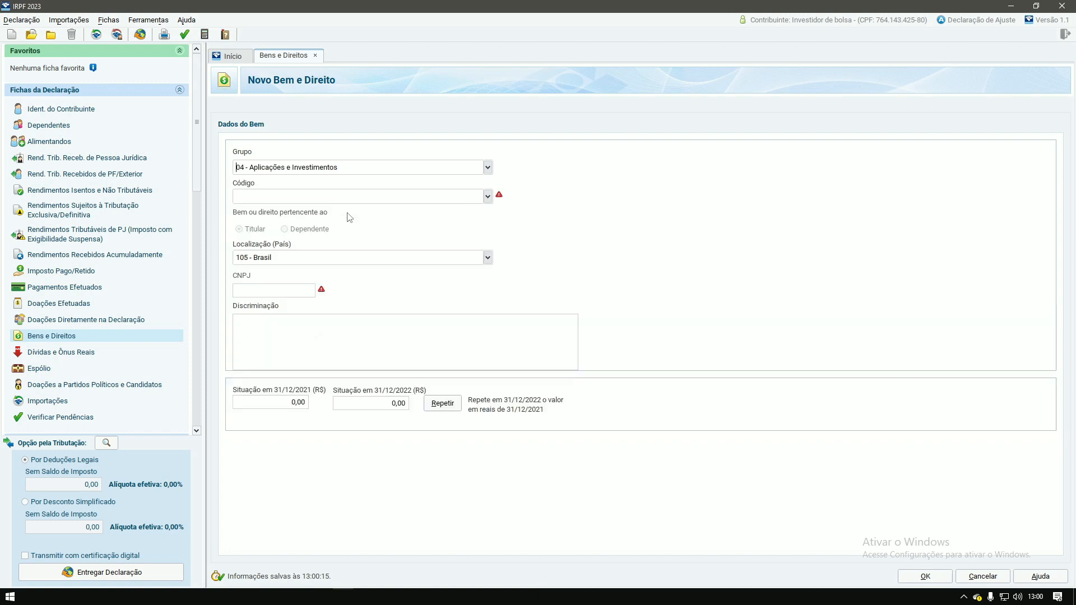
{"action": "left_click", "coordinate": [487, 197]}
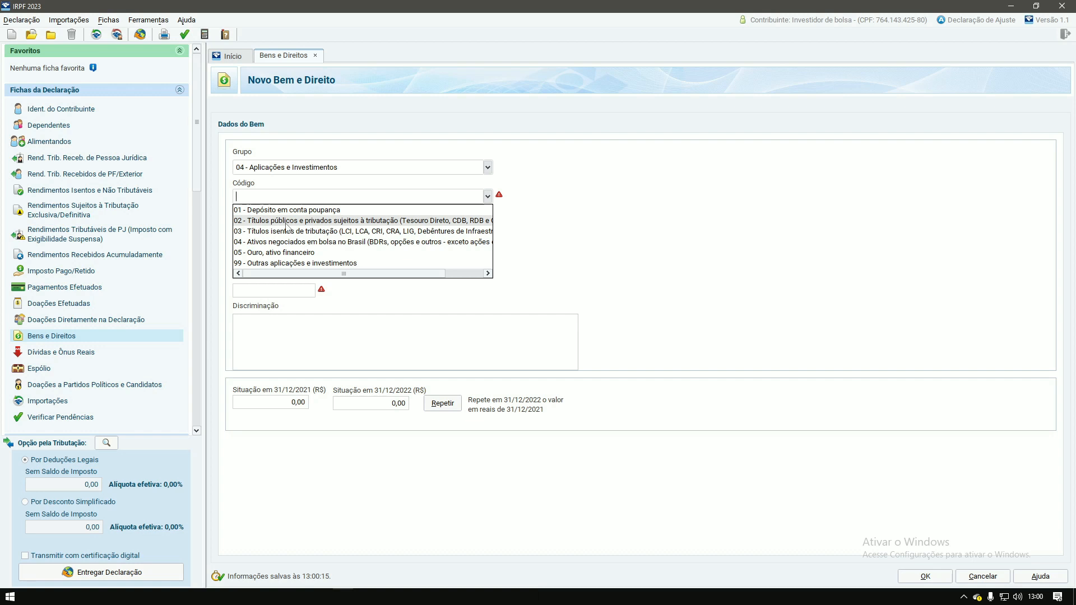
{"action": "left_click", "coordinate": [286, 224]}
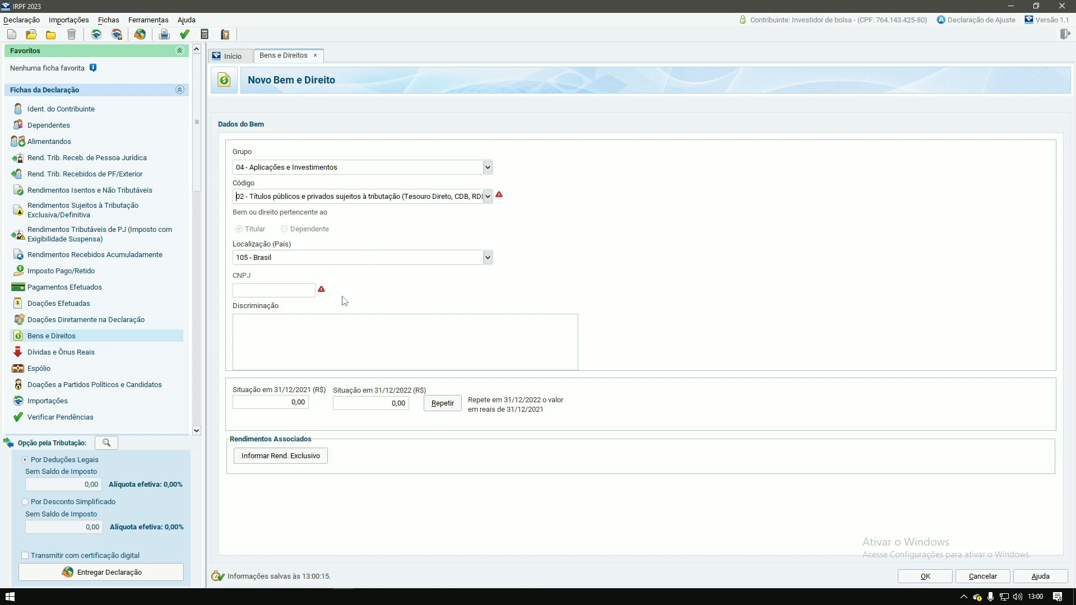
{"action": "left_click", "coordinate": [248, 292]}
{"action": "key", "text": "Tab"}
{"action": "type", "text": "APLICAÇÃO NO TE"}
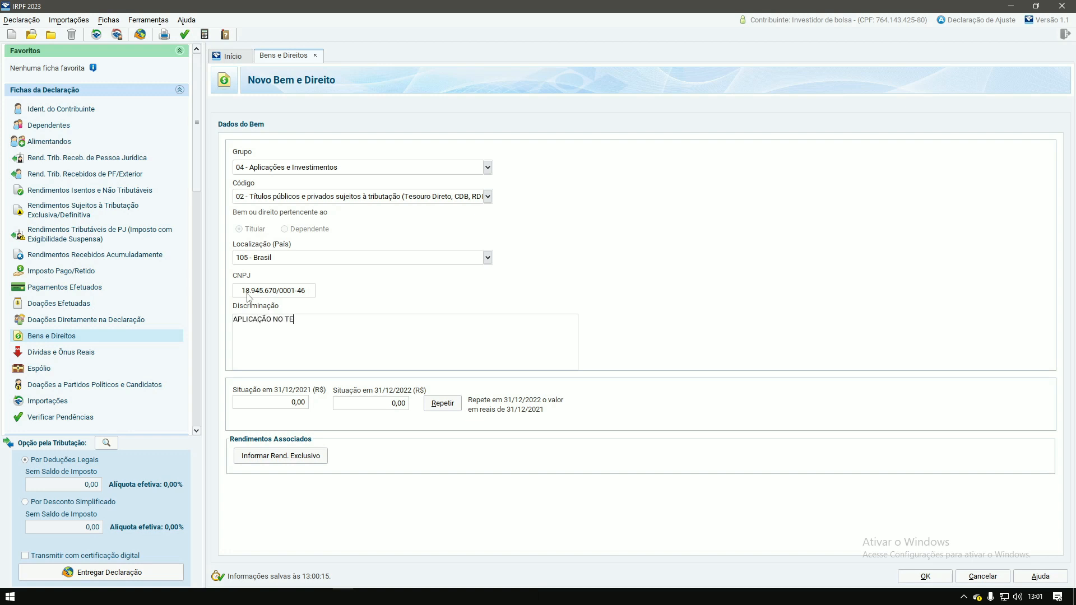
{"action": "type", "text": "SOURO SELIC ATRAVÉS DA INTER DTVM."}
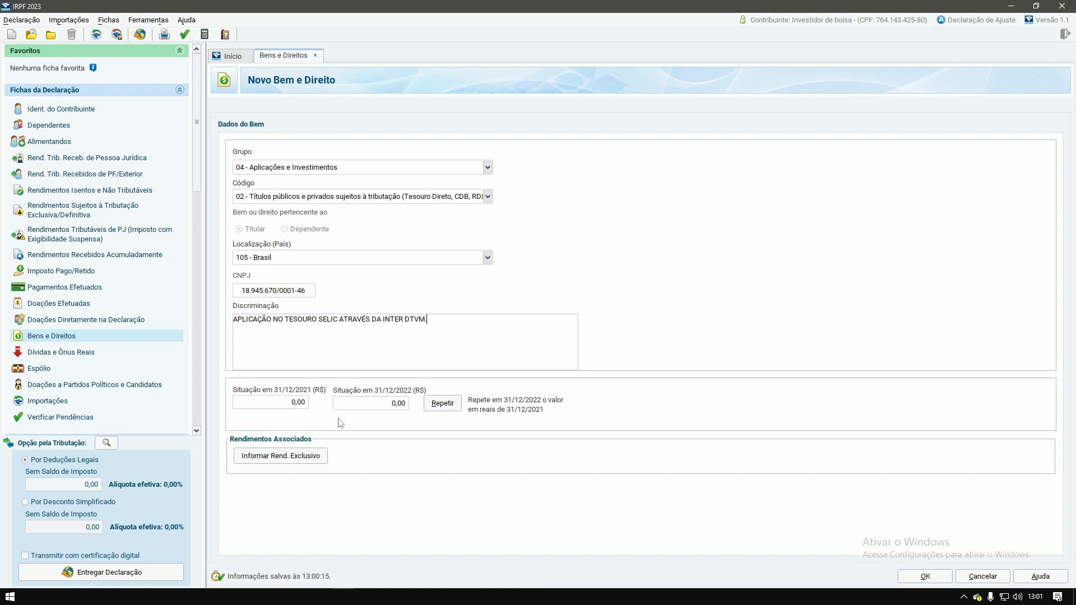
Step: Set the 31/12/2022 value to 2.000,00, save the asset and start a new entry
{"action": "left_click", "coordinate": [387, 410]}
{"action": "type", "text": "2000"}
{"action": "key", "text": "Tab"}
{"action": "left_click", "coordinate": [928, 578]}
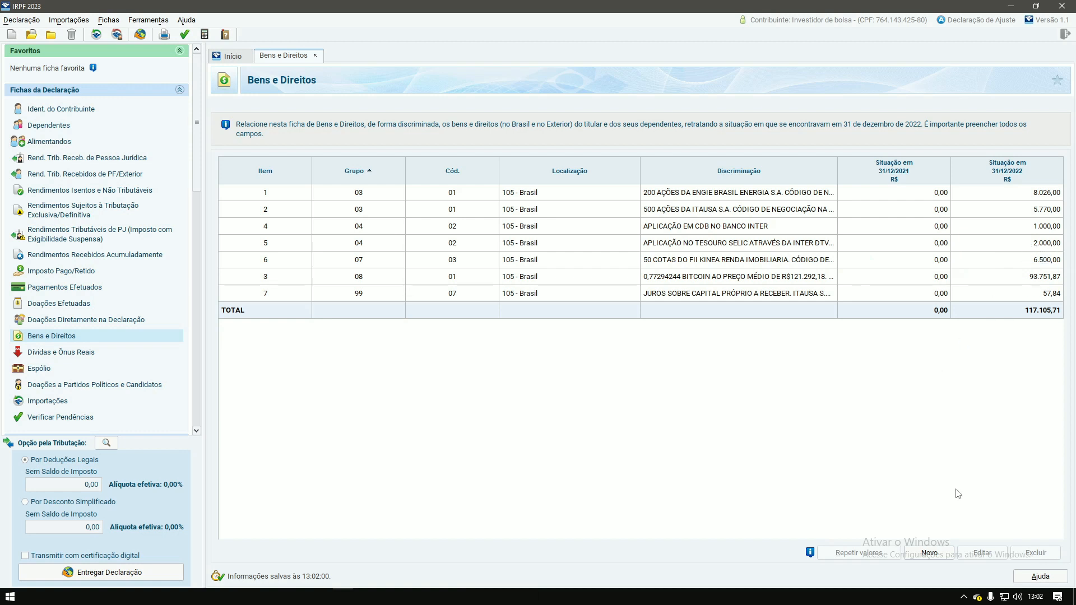
{"action": "left_click", "coordinate": [930, 553]}
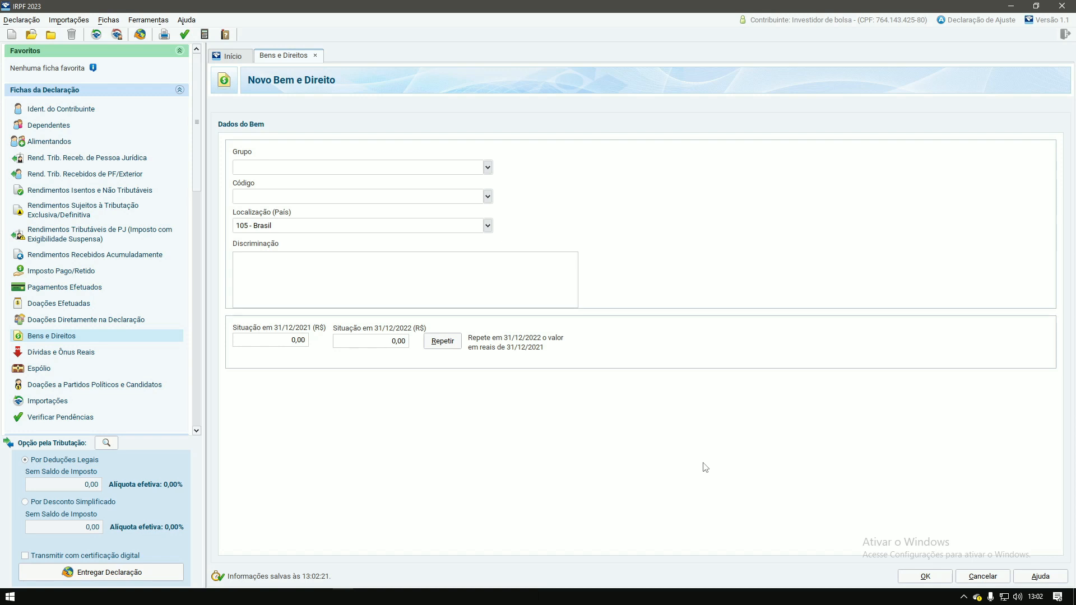
Step: Classify the asset as Grupo 04 - Aplicações e Investimentos, Código 03 tax-exempt securities
{"action": "left_click", "coordinate": [490, 169]}
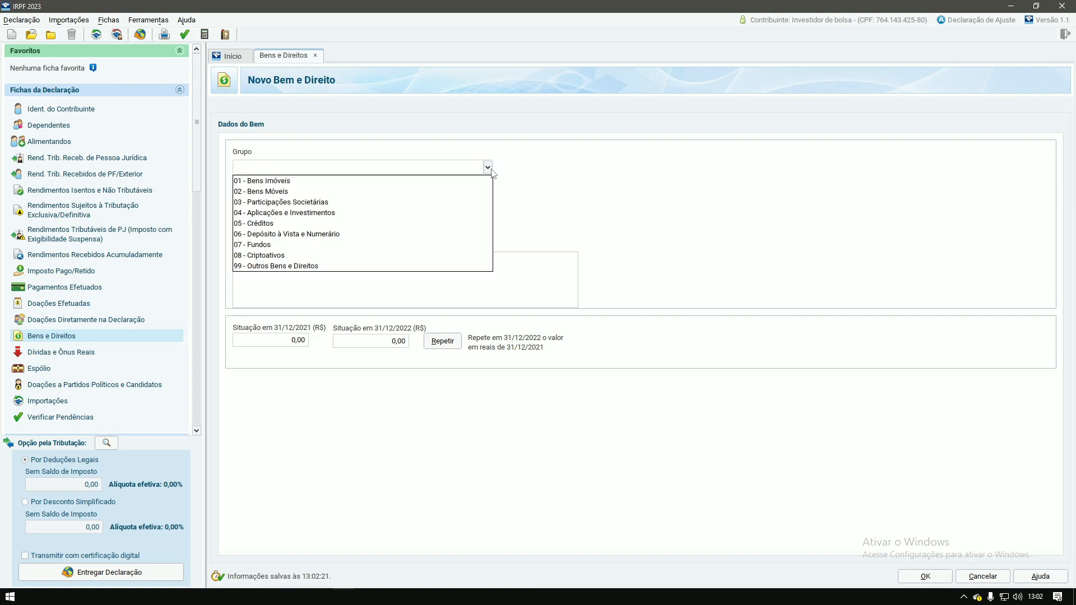
{"action": "left_click", "coordinate": [284, 214]}
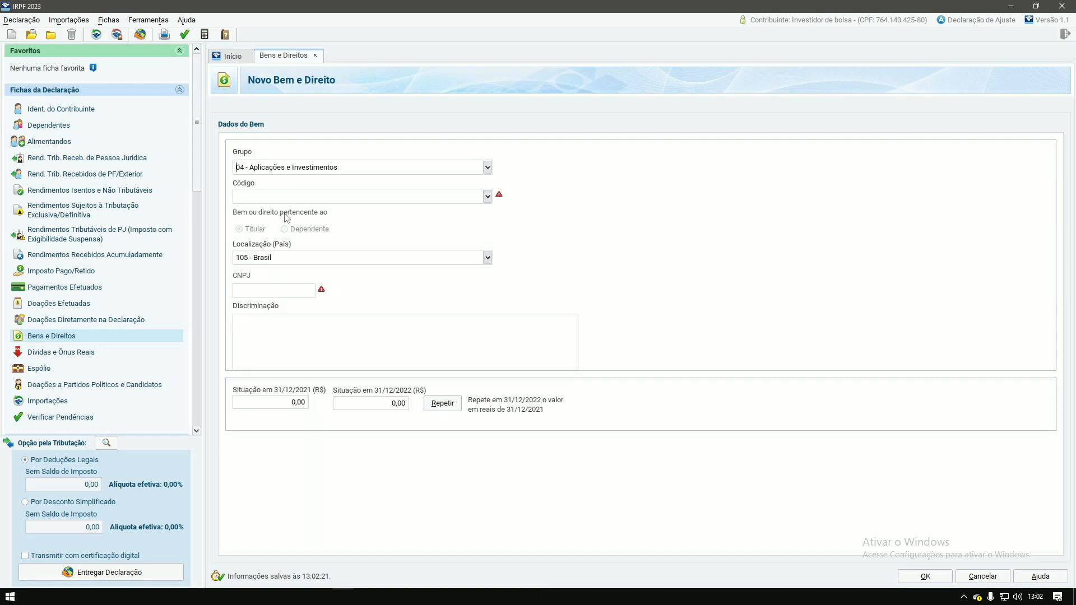
{"action": "left_click", "coordinate": [487, 196]}
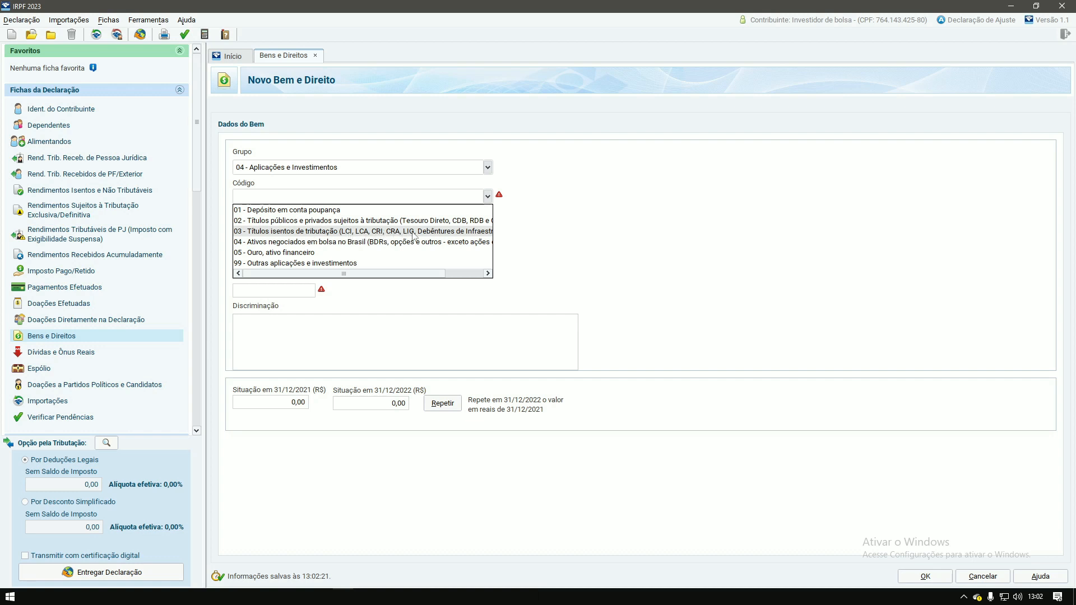
{"action": "left_click", "coordinate": [374, 236]}
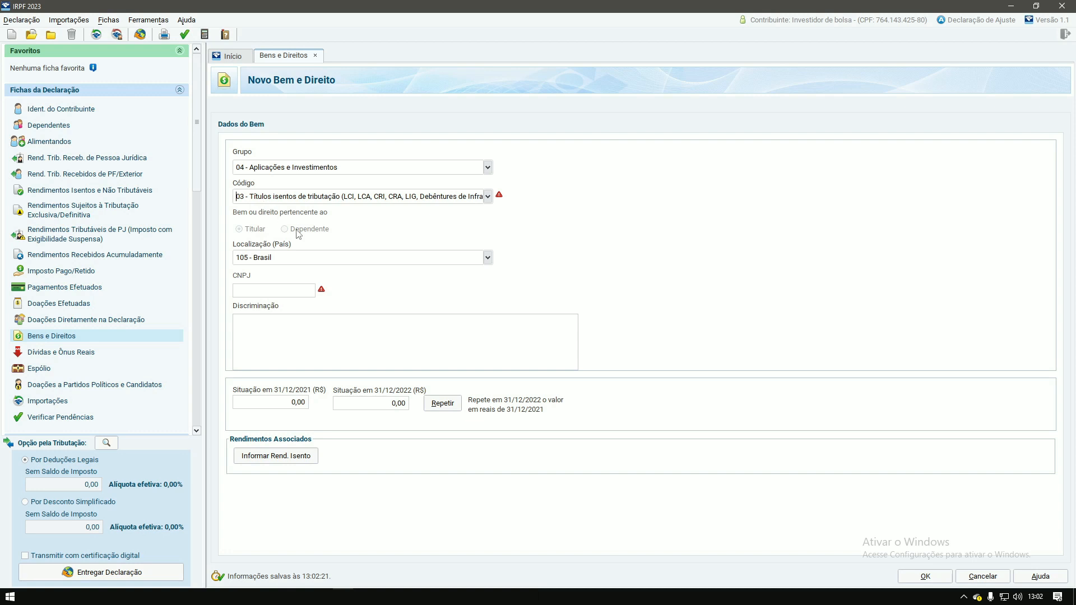
{"action": "left_click", "coordinate": [250, 292]}
{"action": "key", "text": "Tab"}
{"action": "type", "text": "APLICAÇÃO EM LCI NBO"}
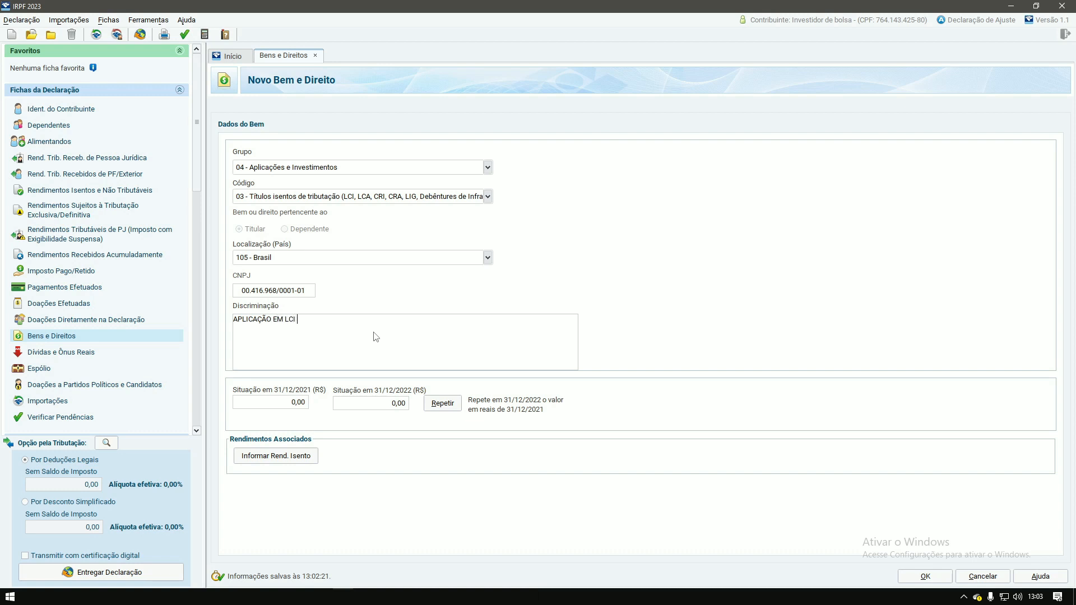
{"action": "key", "text": "BackSpace"}
{"action": "key", "text": "BackSpace"}
{"action": "type", "text": "O BANCO INTE"}
Step: Set the 31/12/2022 value of the LCI to 800,00
{"action": "left_click", "coordinate": [300, 407]}
{"action": "left_click", "coordinate": [392, 409]}
{"action": "key", "text": "Tab"}
Step: Save the 800,00 LCI asset and open a fresh Novo Bem e Direito form
{"action": "left_click", "coordinate": [926, 576]}
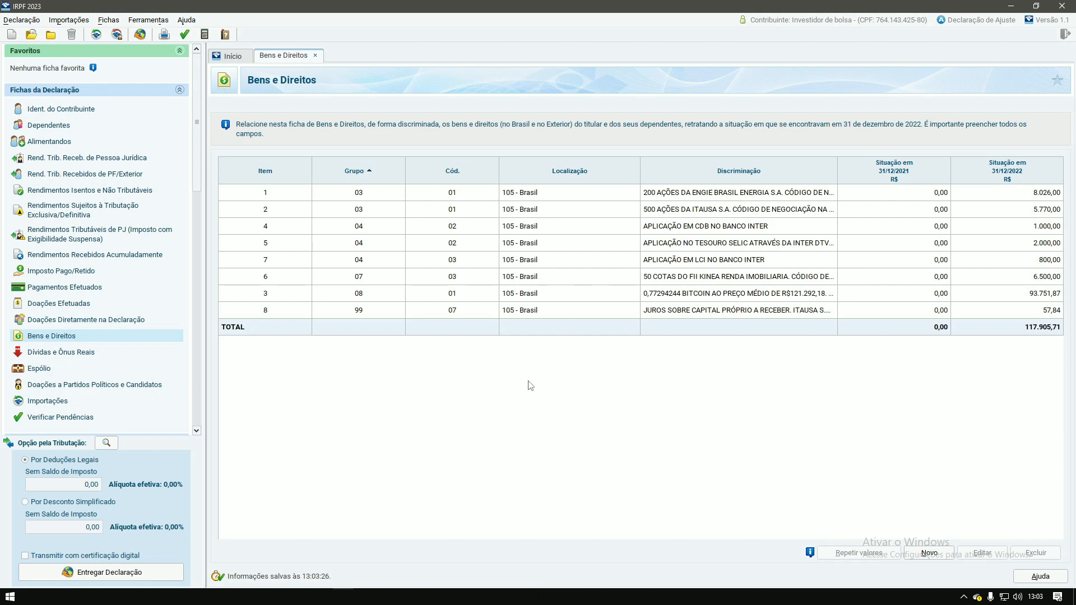
{"action": "left_click", "coordinate": [929, 555]}
{"action": "left_click", "coordinate": [929, 553]}
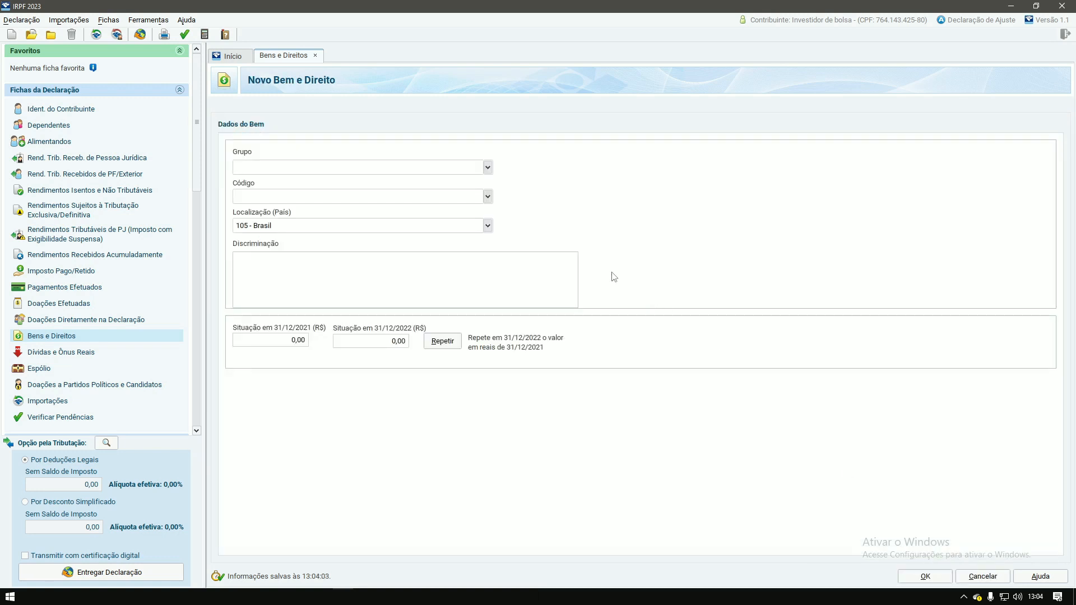
Step: Classify the asset as Grupo 04 - Aplicações e Investimentos, Código 02 taxable securities
{"action": "left_click", "coordinate": [487, 167]}
{"action": "left_click", "coordinate": [285, 213]}
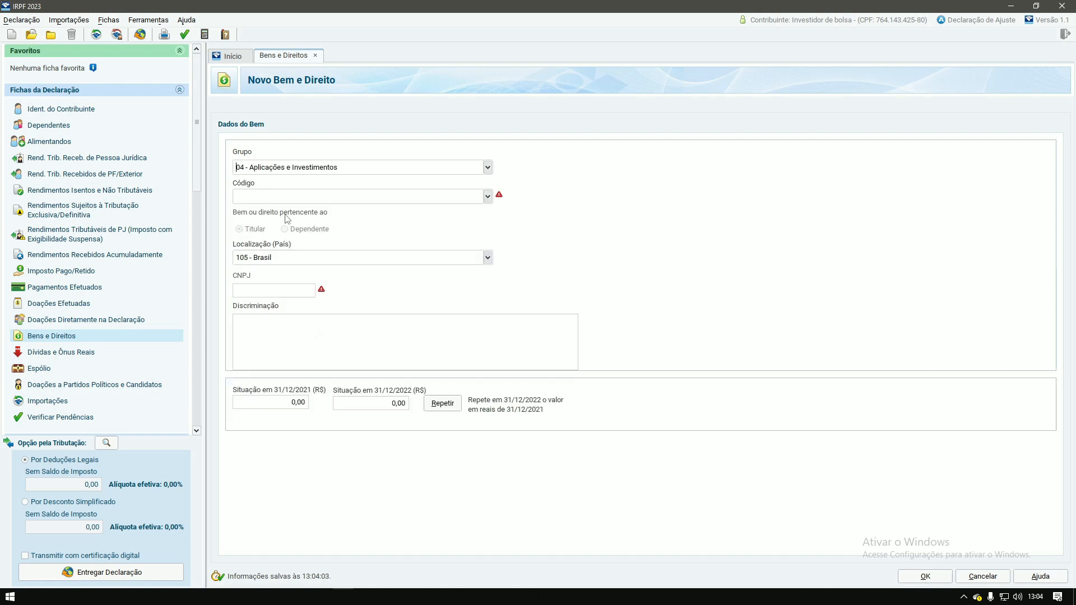
{"action": "left_click", "coordinate": [487, 196]}
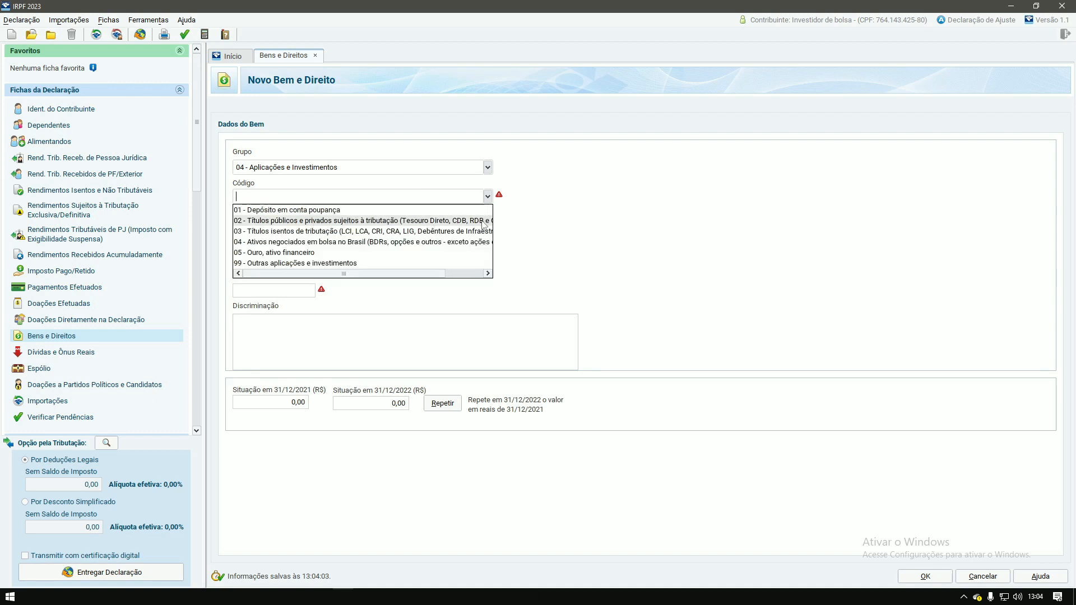
{"action": "left_click", "coordinate": [470, 223]}
{"action": "left_click", "coordinate": [262, 293]}
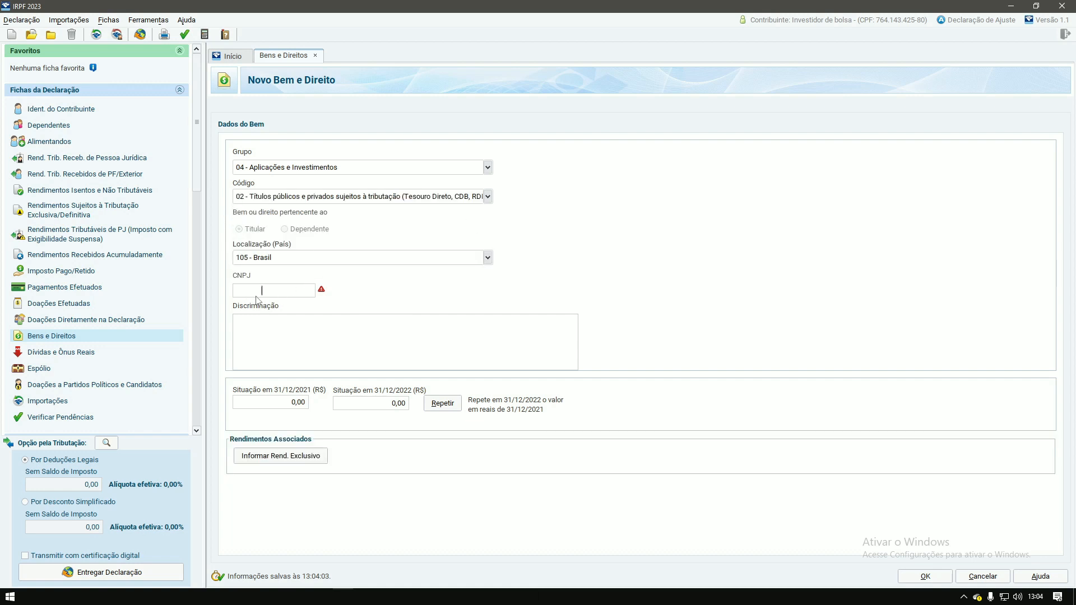
{"action": "key", "text": "Tab"}
{"action": "type", "text": "SALDO"}
{"action": "type", "text": " EN"}
{"action": "key", "text": "BackSpace"}
{"action": "key", "text": "BackSpace"}
{"action": "type", "text": "M"}
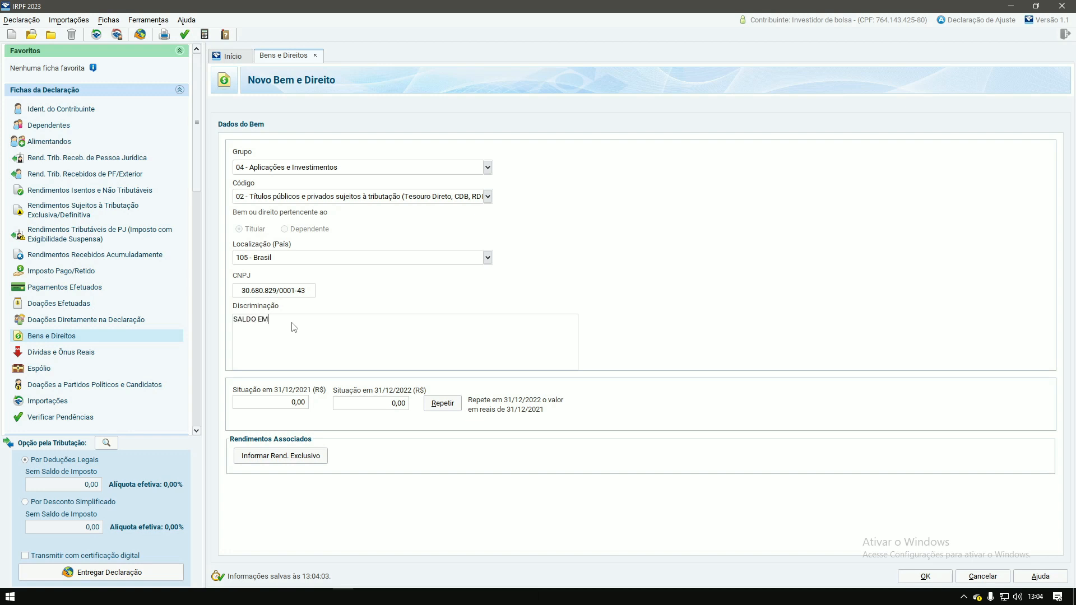
{"action": "type", "text": " RDB NO NU FINANCEIRA"}
Step: Set the 31/12/2022 value to 500,00 and save the RDB asset
{"action": "left_click", "coordinate": [391, 410]}
{"action": "type", "text": "500"}
{"action": "key", "text": "Tab"}
{"action": "left_click", "coordinate": [926, 576]}
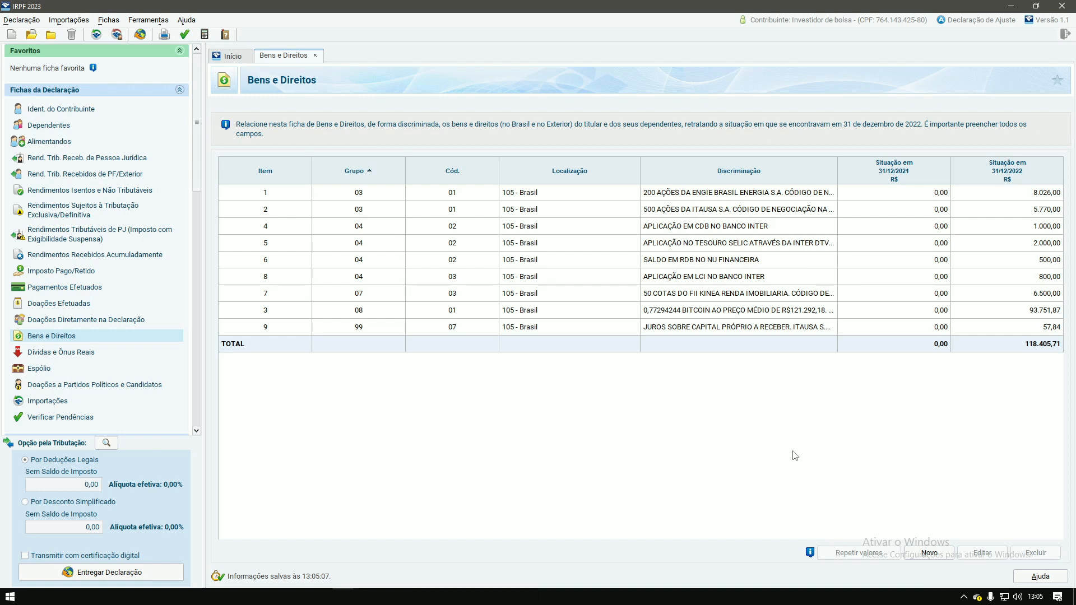
Step: Start a group 06, code 01 asset with Banco Inter's CNPJ and description 'SALDO EM CONTA CORRENTE NO BANCO INTER'
{"action": "left_click", "coordinate": [929, 553]}
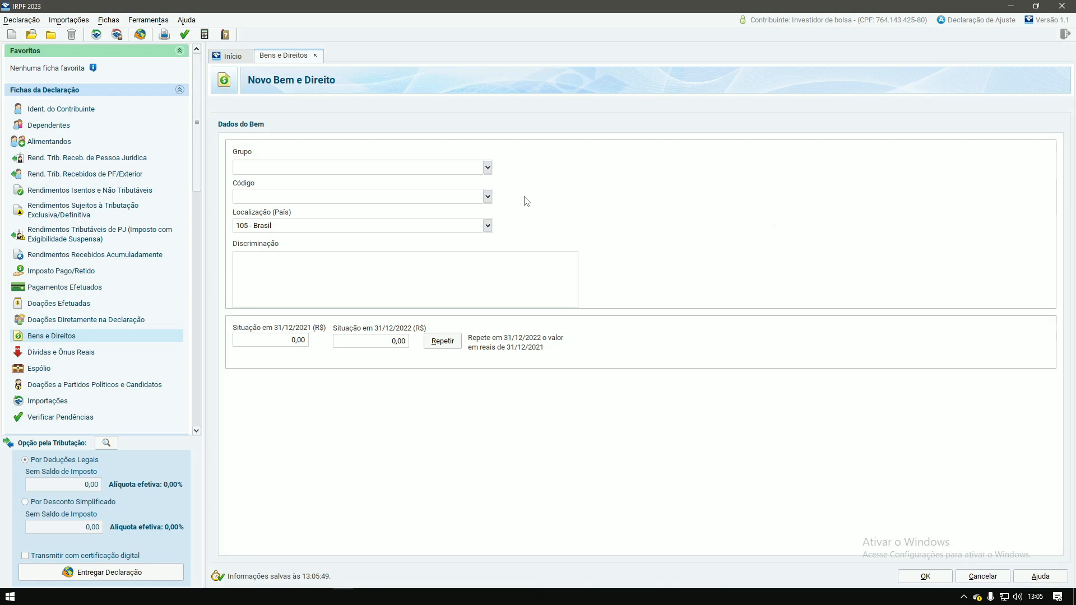
{"action": "left_click", "coordinate": [488, 168]}
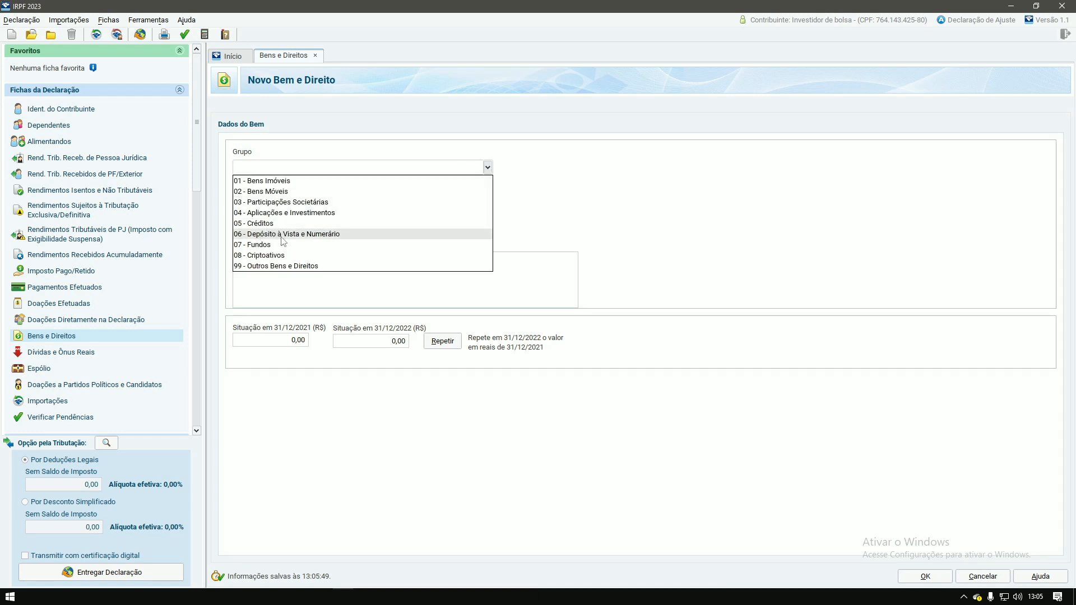
{"action": "left_click", "coordinate": [308, 236]}
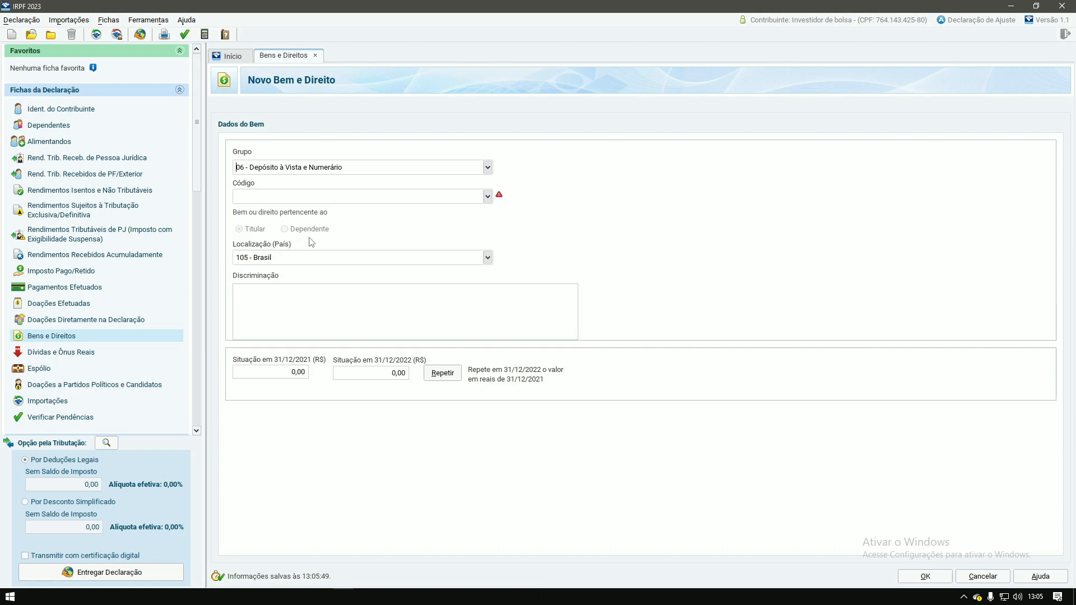
{"action": "left_click", "coordinate": [487, 196]}
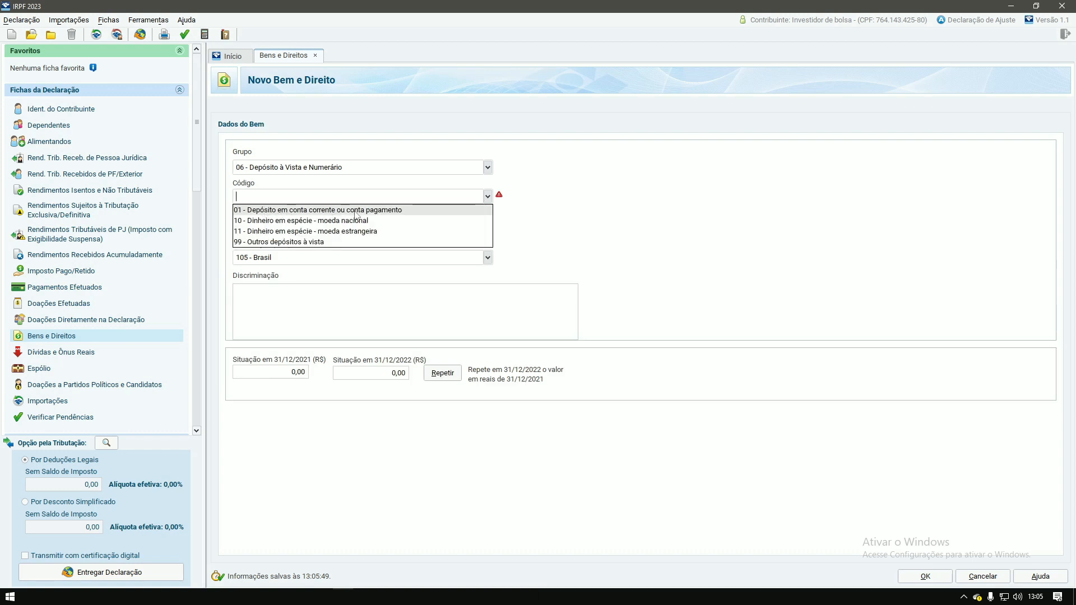
{"action": "left_click", "coordinate": [391, 215]}
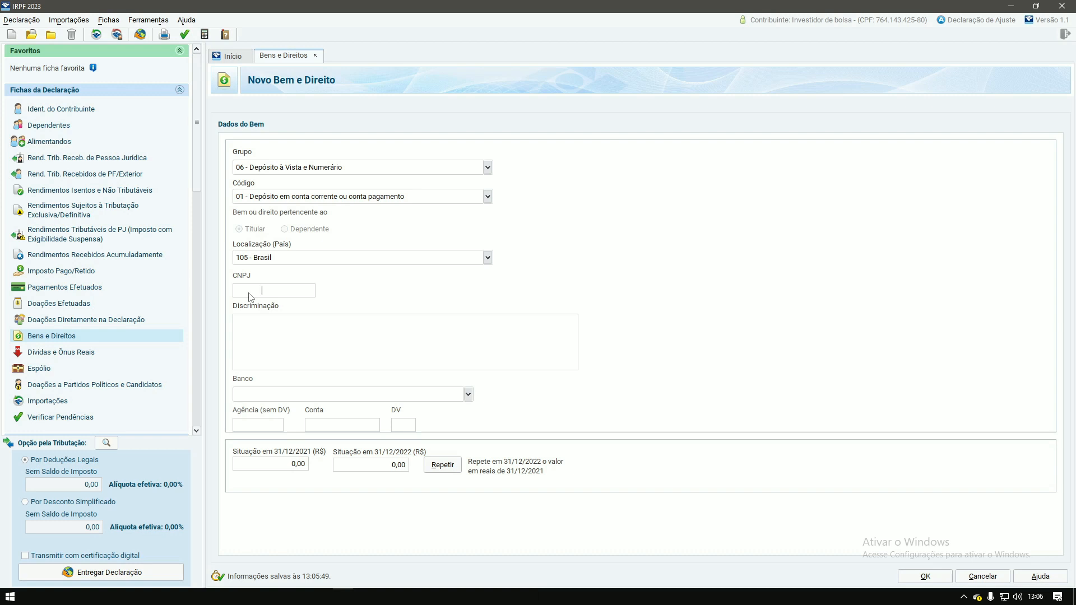
{"action": "left_click", "coordinate": [333, 337]}
{"action": "type", "text": "SALDO EM CONTA CORRENTE"}
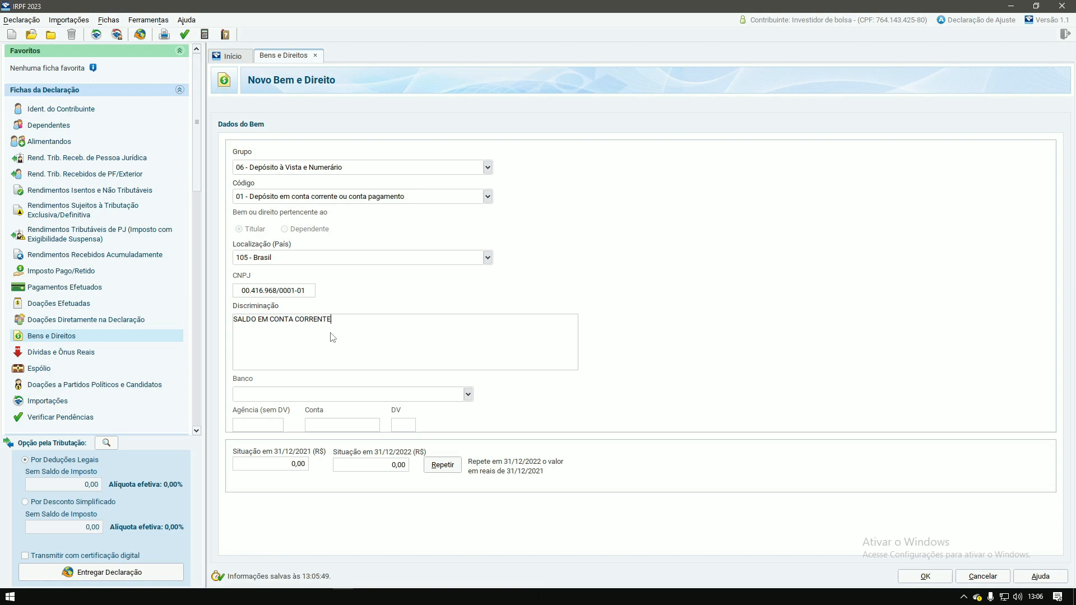
{"action": "type", "text": " NO BANCO INTER"}
Step: Set bank 077 - BANCO INTER S.A., agency 0001, account number and check digit, and 500,00 at 31/12/2022
{"action": "left_click", "coordinate": [472, 398]}
{"action": "type", "text": "077"}
{"action": "left_click", "coordinate": [282, 413]}
{"action": "left_click", "coordinate": [247, 430]}
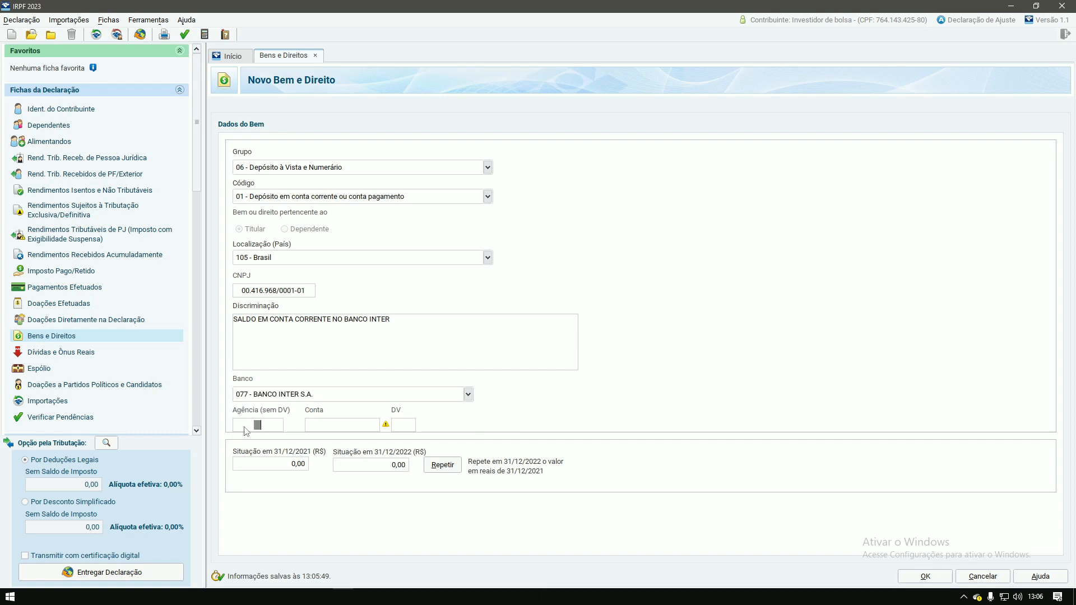
{"action": "type", "text": "0001"}
{"action": "key", "text": "Tab"}
{"action": "key", "text": "Tab"}
{"action": "type", "text": "2"}
{"action": "key", "text": "Tab"}
{"action": "left_click", "coordinate": [397, 466]}
{"action": "type", "text": "500"}
{"action": "key", "text": "Tab"}
Step: Confirm the Banco Inter asset, bringing Bens e Direitos to ten assets totaling 118.905,71
{"action": "left_click", "coordinate": [926, 577]}
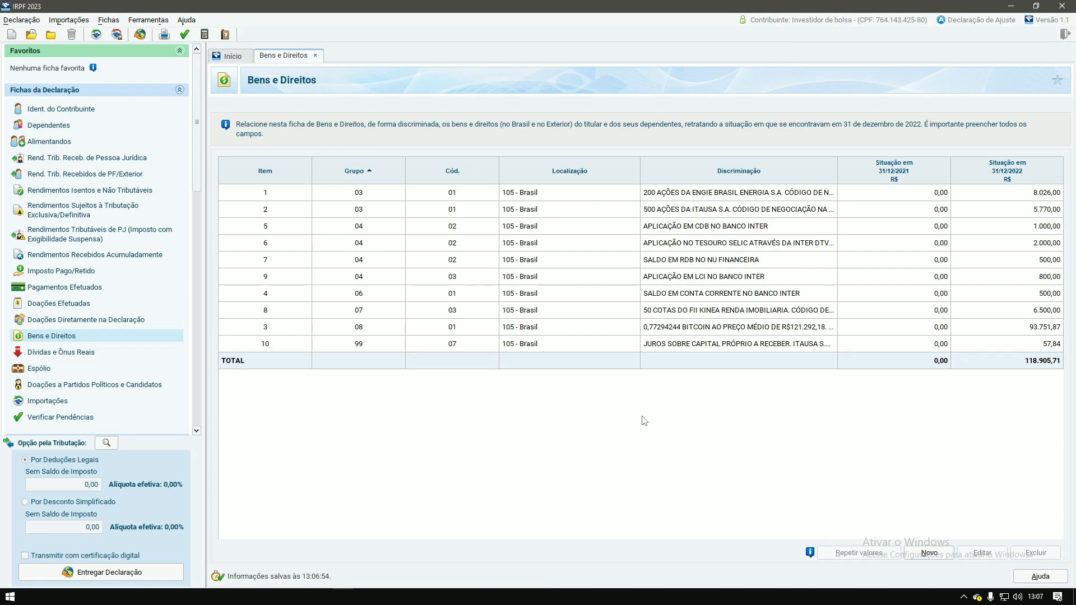
Step: Create a new asset in group 07 - Fundos with code 01
{"action": "left_click", "coordinate": [922, 554]}
{"action": "left_click", "coordinate": [488, 167]}
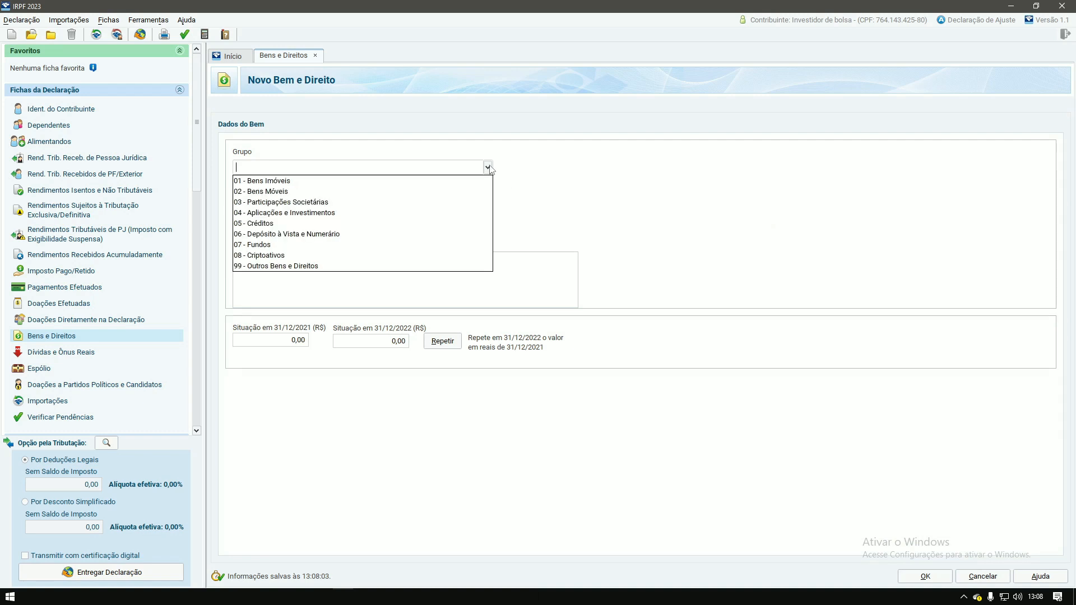
{"action": "left_click", "coordinate": [259, 245]}
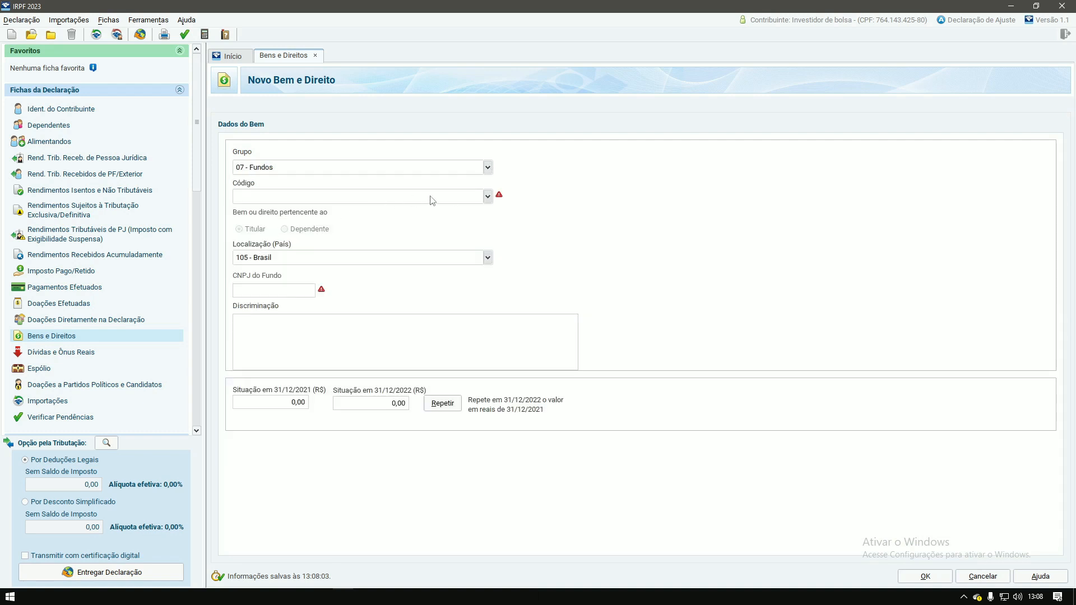
{"action": "left_click", "coordinate": [487, 196]}
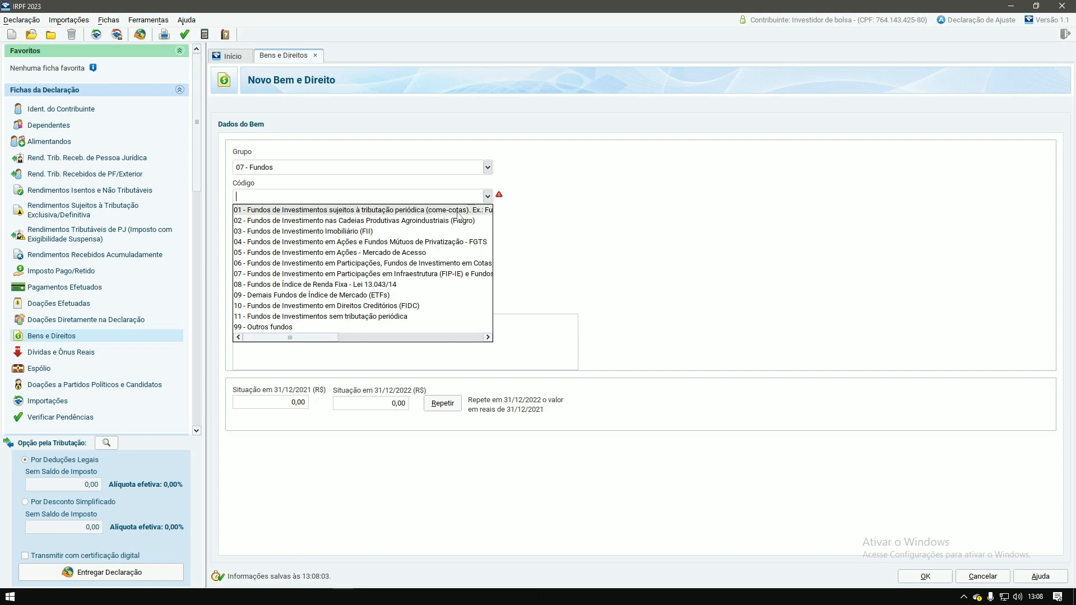
{"action": "mouse_move", "coordinate": [326, 338]}
{"action": "left_mouse_down"}
{"action": "mouse_move", "coordinate": [398, 339]}
{"action": "mouse_move", "coordinate": [305, 335]}
{"action": "left_mouse_up"}
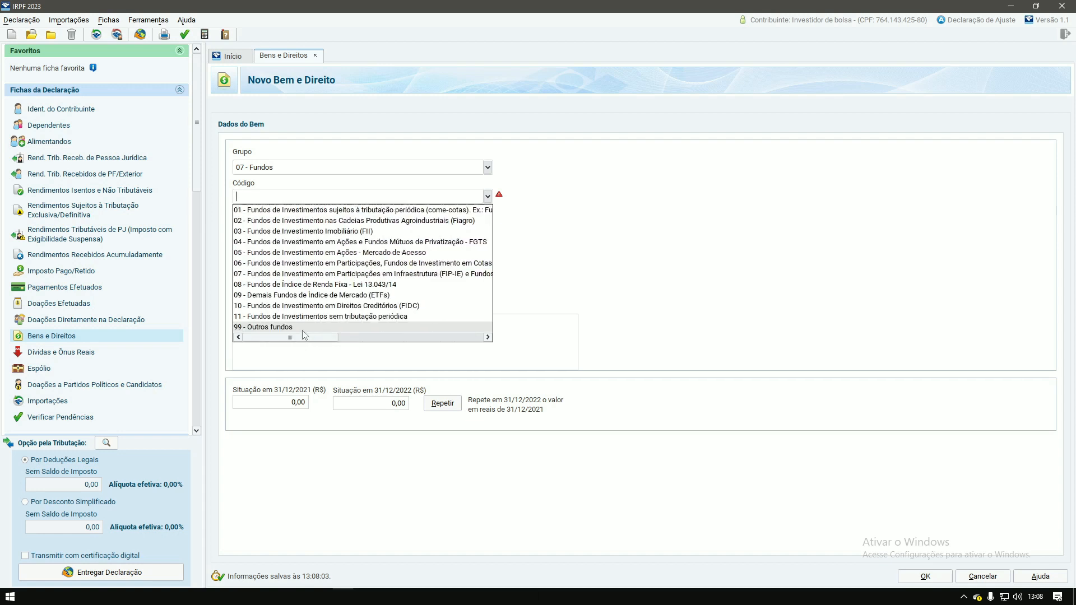
{"action": "left_click", "coordinate": [352, 211]}
{"action": "left_click", "coordinate": [281, 291]}
{"action": "key", "text": "ctrl+v"}
{"action": "key", "text": "BackSpace"}
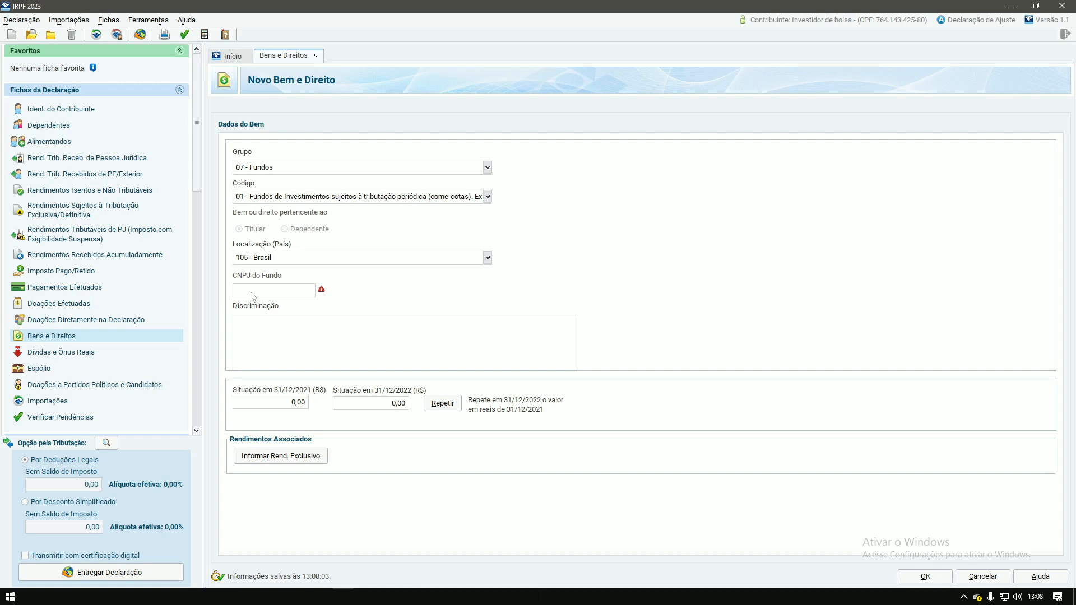
{"action": "key", "text": "Tab"}
{"action": "type", "text": "APLICAÇÃO NO FUNDO"}
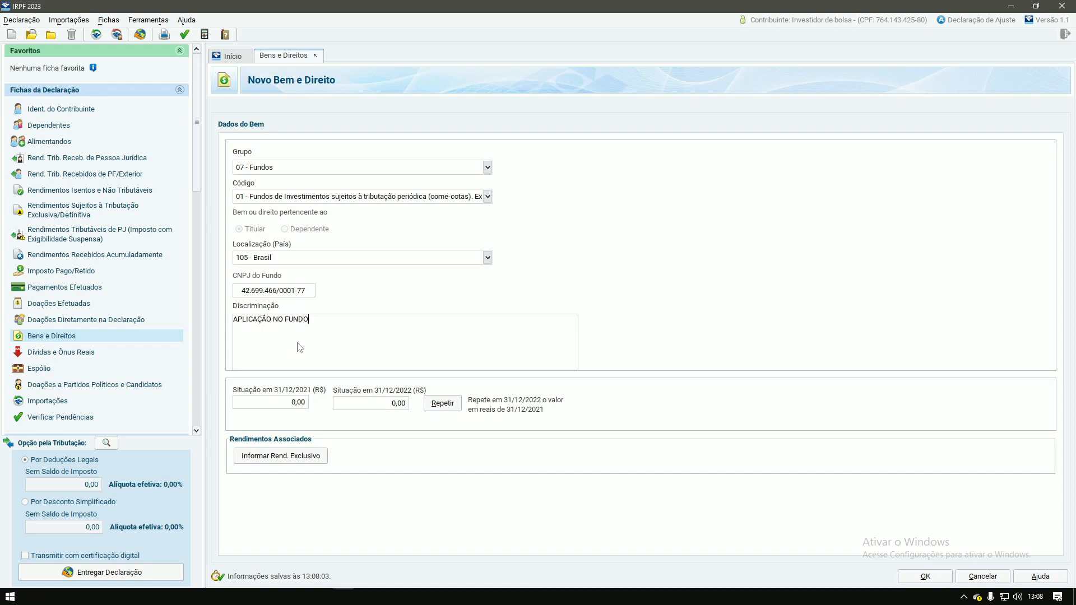
{"action": "type", "text": " NU RESERVA IMEDIATA REF DI"}
{"action": "key", "text": "Tab"}
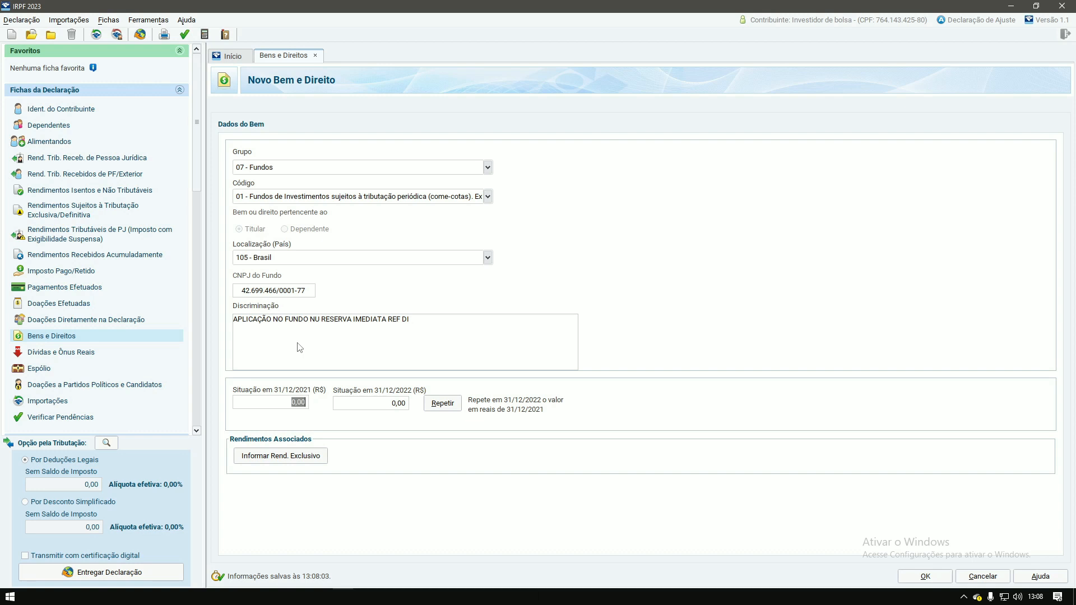
{"action": "key", "text": "Tab"}
{"action": "type", "text": "600"}
{"action": "key", "text": "Tab"}
{"action": "left_click", "coordinate": [928, 578]}
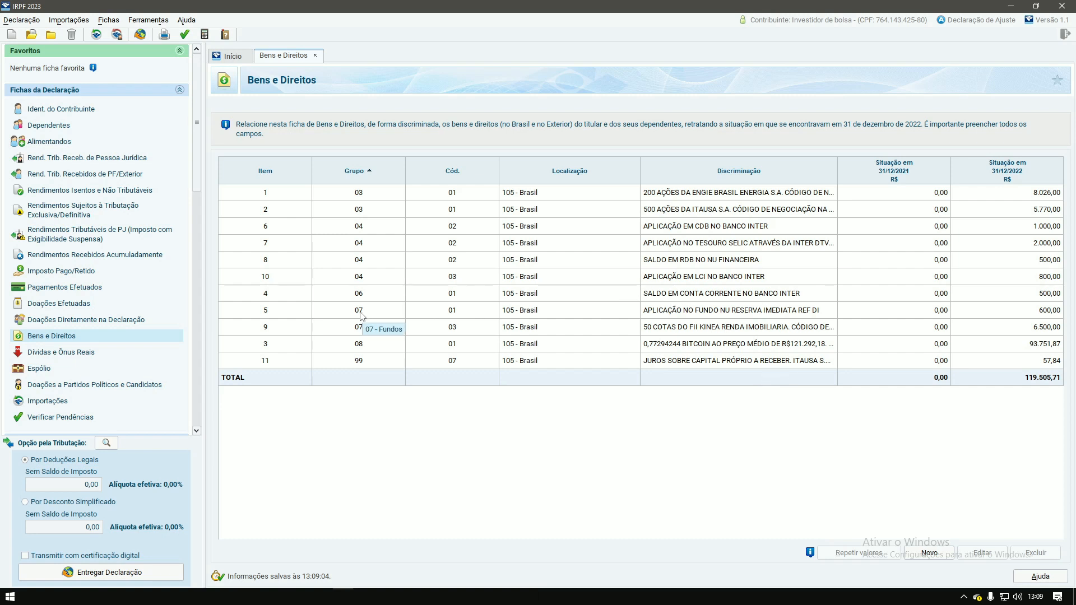
Step: Switch to the Rendimentos Sujeitos à Tributação Exclusiva/Definitiva sheet from the Fichas da Declaração sidebar
{"action": "mouse_move", "coordinate": [440, 314]}
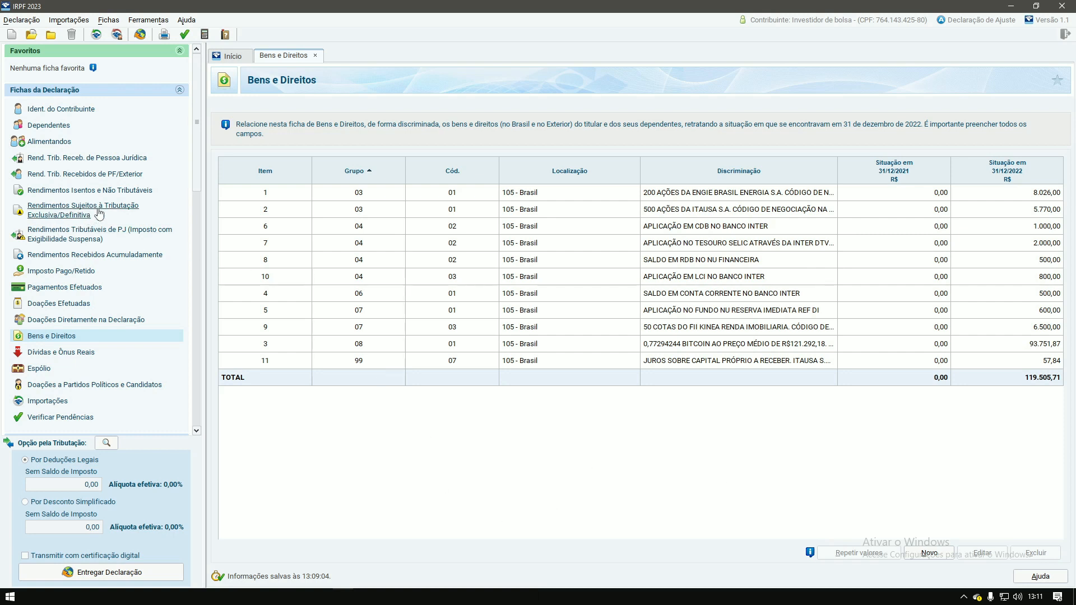
{"action": "left_click", "coordinate": [58, 209]}
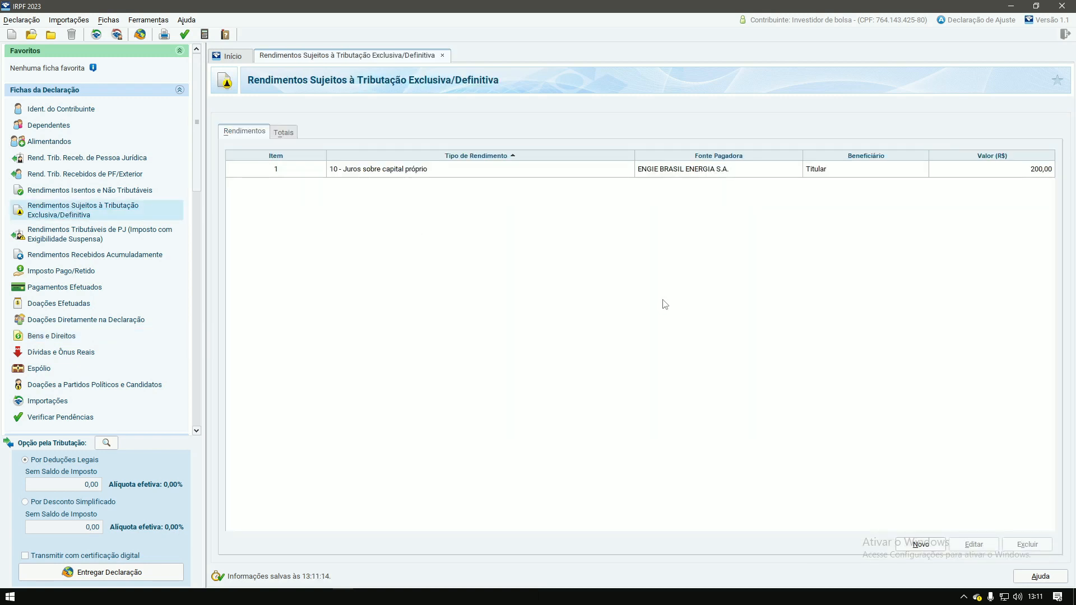
Step: Create a blank entry in the Rendimentos Sujeitos à Tributação Exclusiva/Definitiva list
{"action": "left_click", "coordinate": [922, 545]}
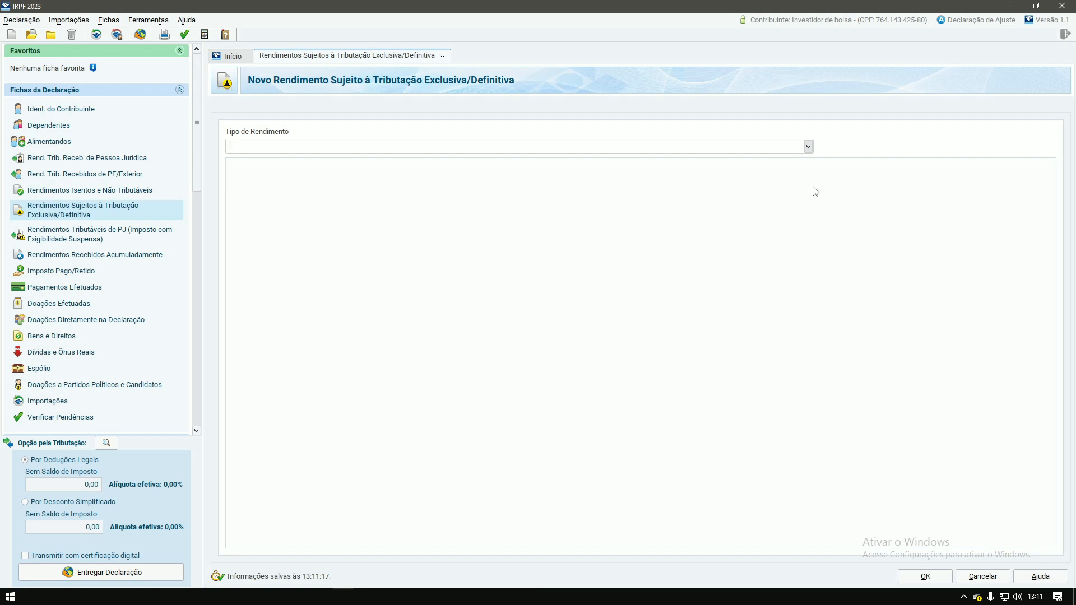
{"action": "left_click", "coordinate": [808, 146]}
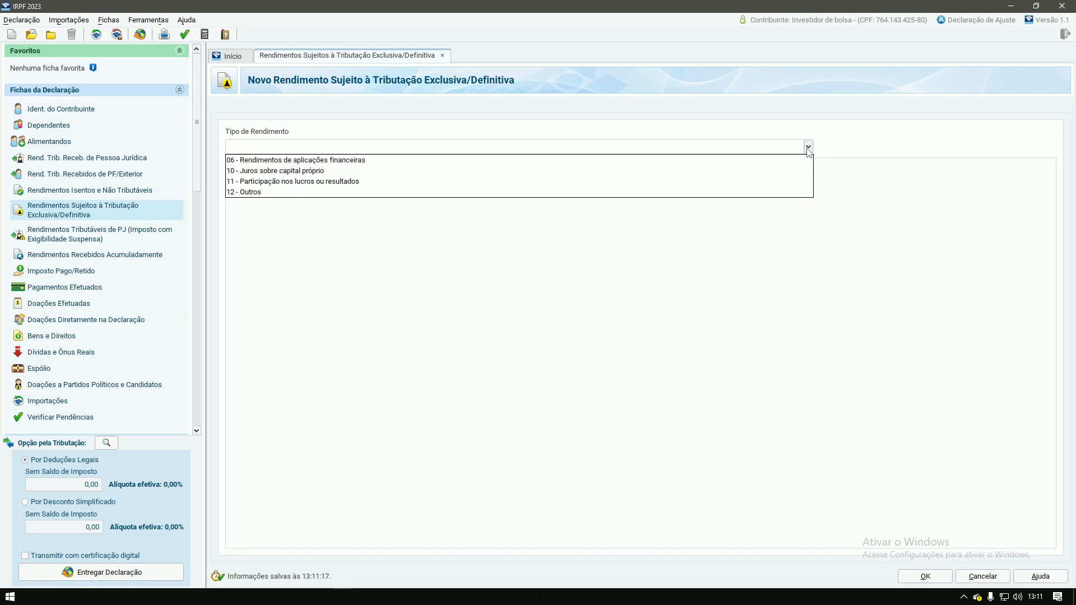
{"action": "left_click", "coordinate": [317, 160]}
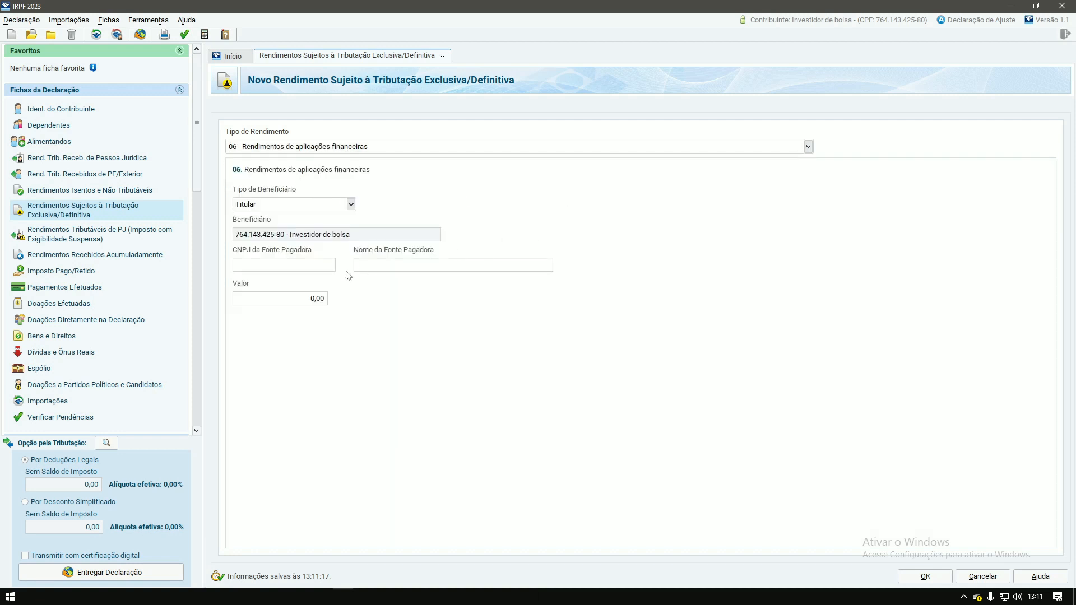
{"action": "left_click", "coordinate": [254, 265]}
{"action": "left_click", "coordinate": [255, 269]}
{"action": "key", "text": "Tab"}
{"action": "key", "text": "Tab"}
{"action": "type", "text": "50"}
{"action": "key", "text": "Tab"}
{"action": "left_click", "coordinate": [919, 579]}
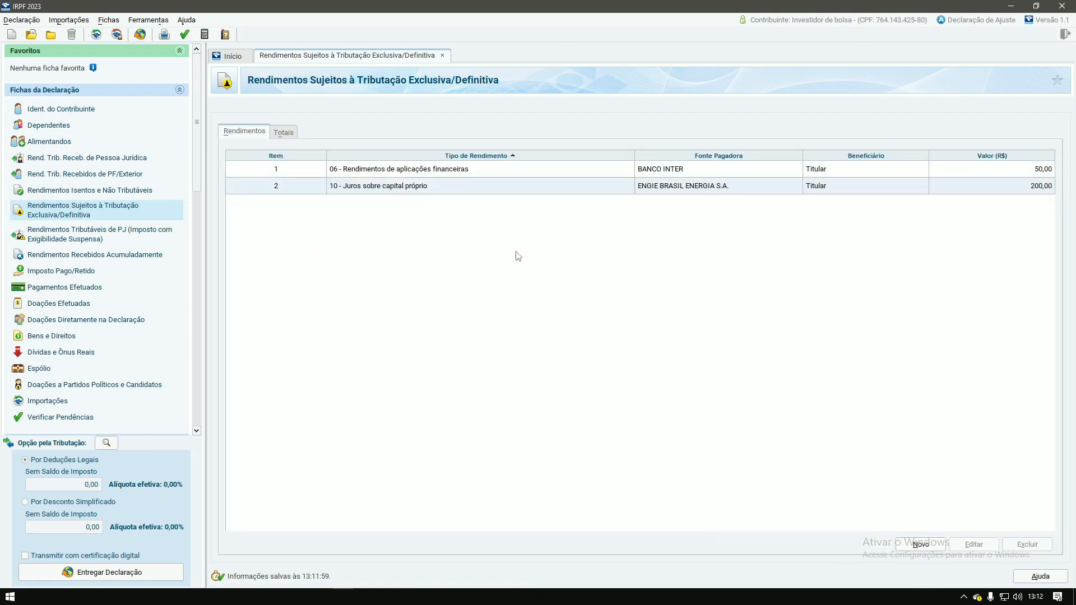
Step: Add a type 06 income of 55,00 from INTER DISTRIB DE TIT E VAL MOB LTDA
{"action": "left_click", "coordinate": [920, 547]}
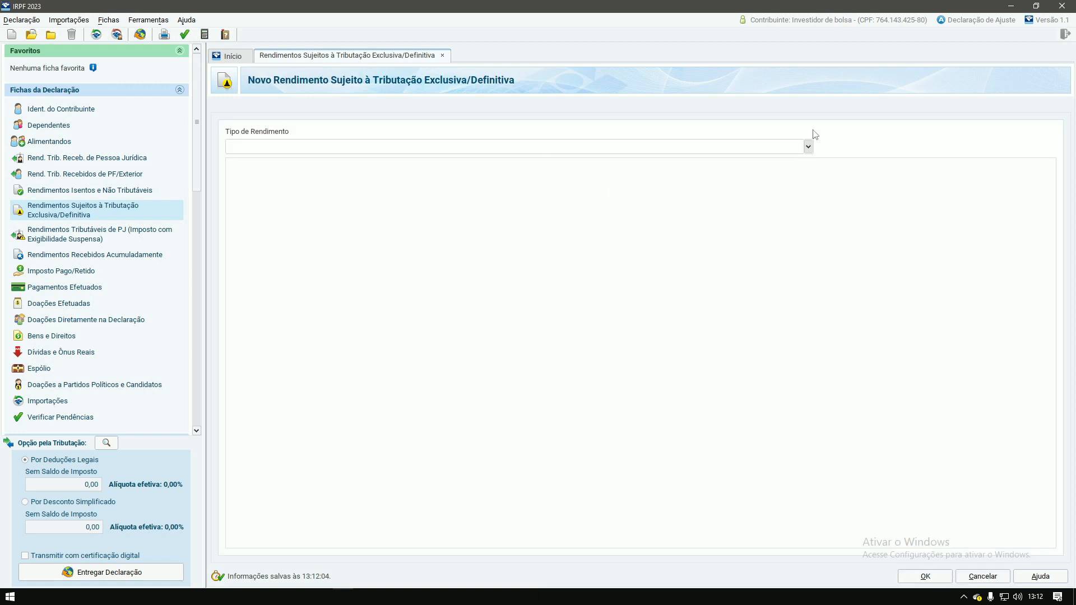
{"action": "left_click", "coordinate": [808, 147]}
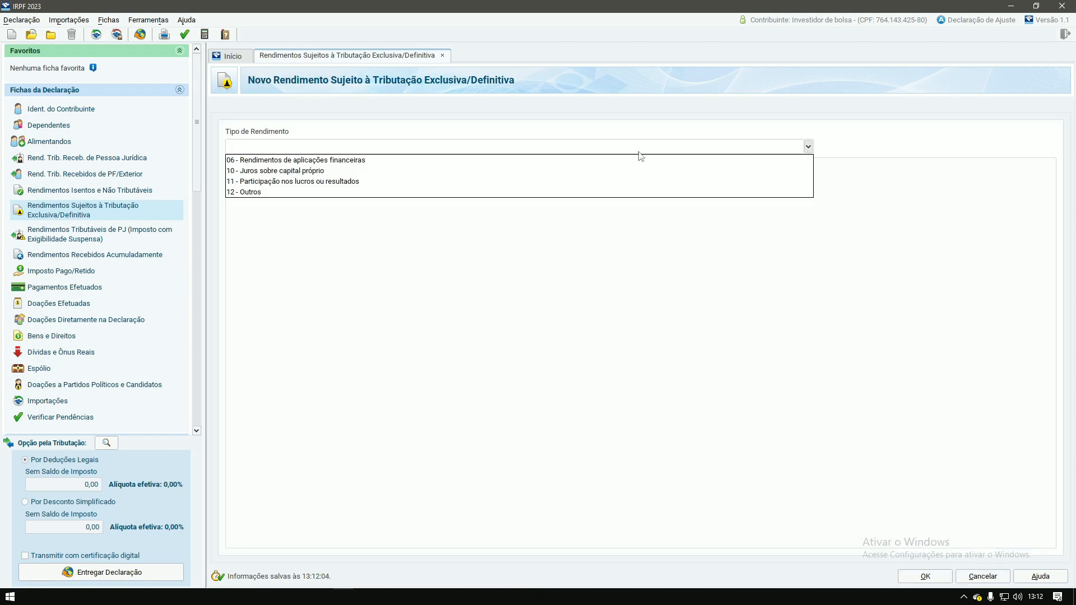
{"action": "left_click", "coordinate": [314, 161]}
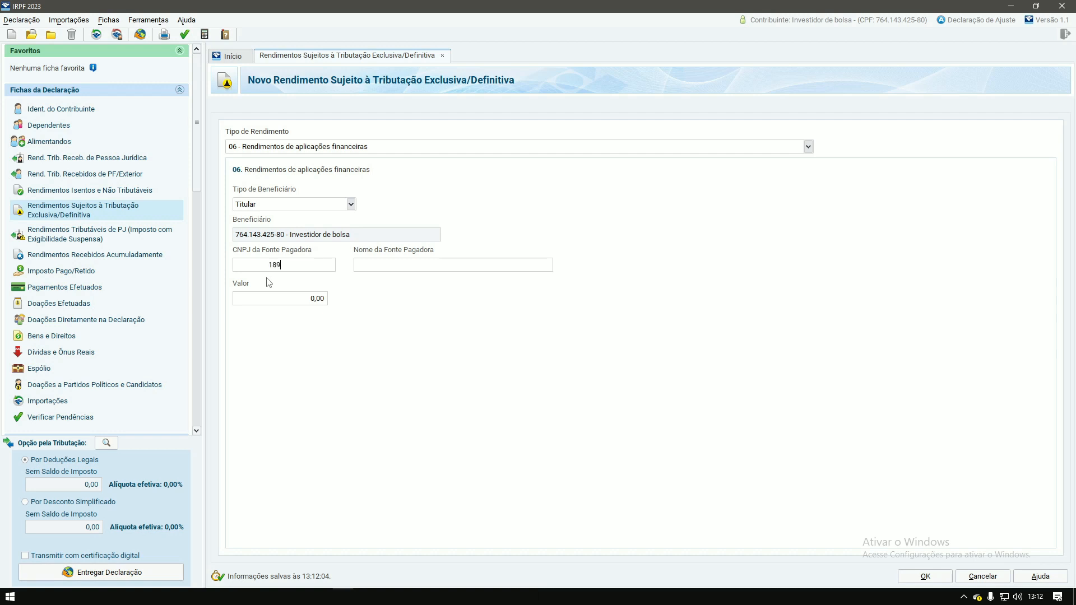
{"action": "key", "text": "Tab"}
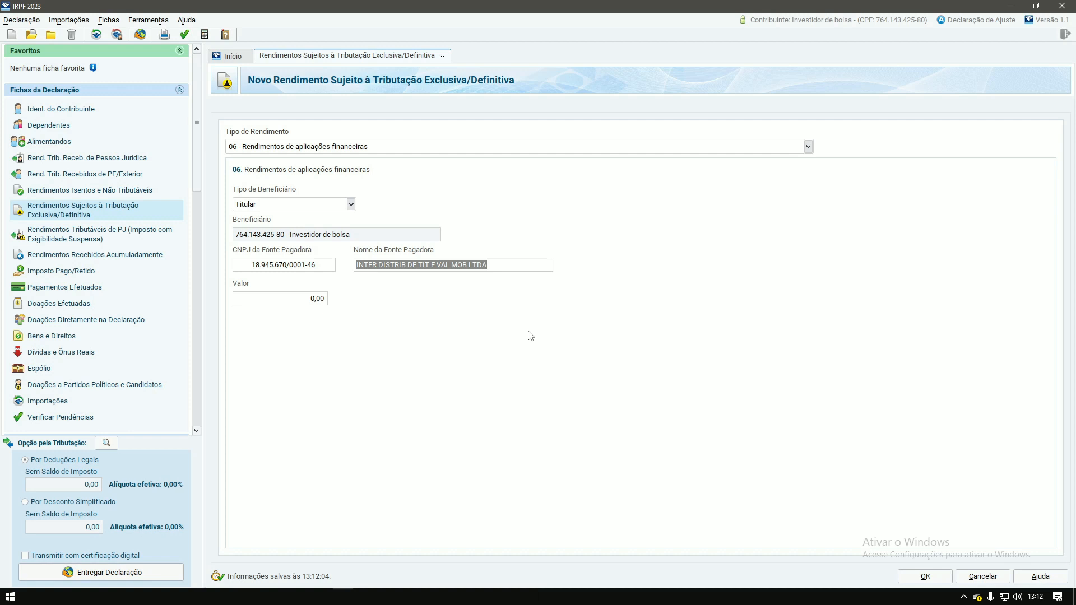
{"action": "left_click", "coordinate": [310, 301]}
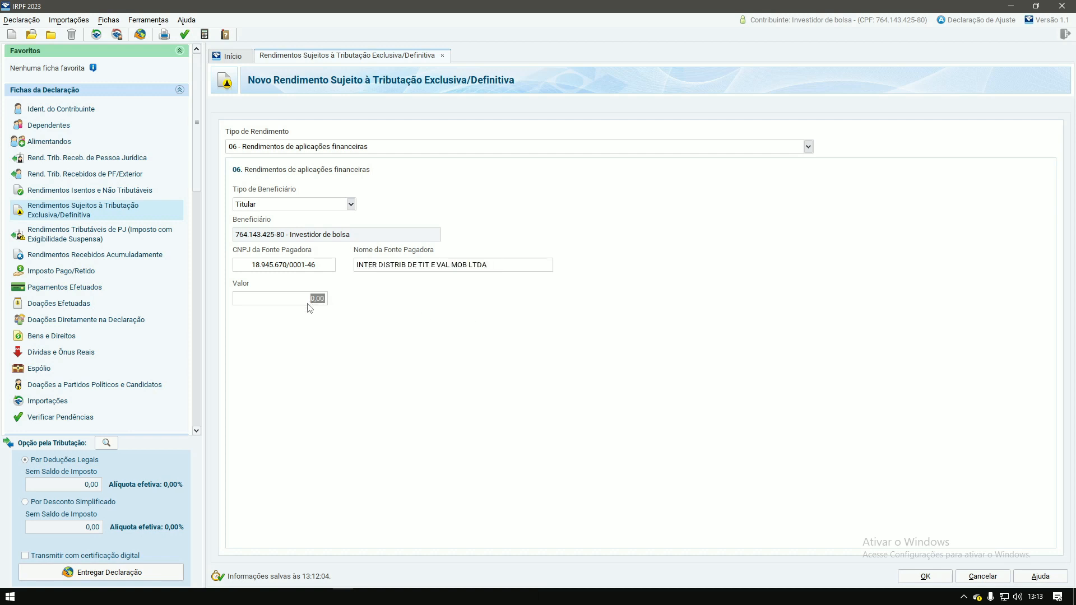
{"action": "type", "text": "55"}
{"action": "key", "text": "Tab"}
{"action": "left_click", "coordinate": [922, 577]}
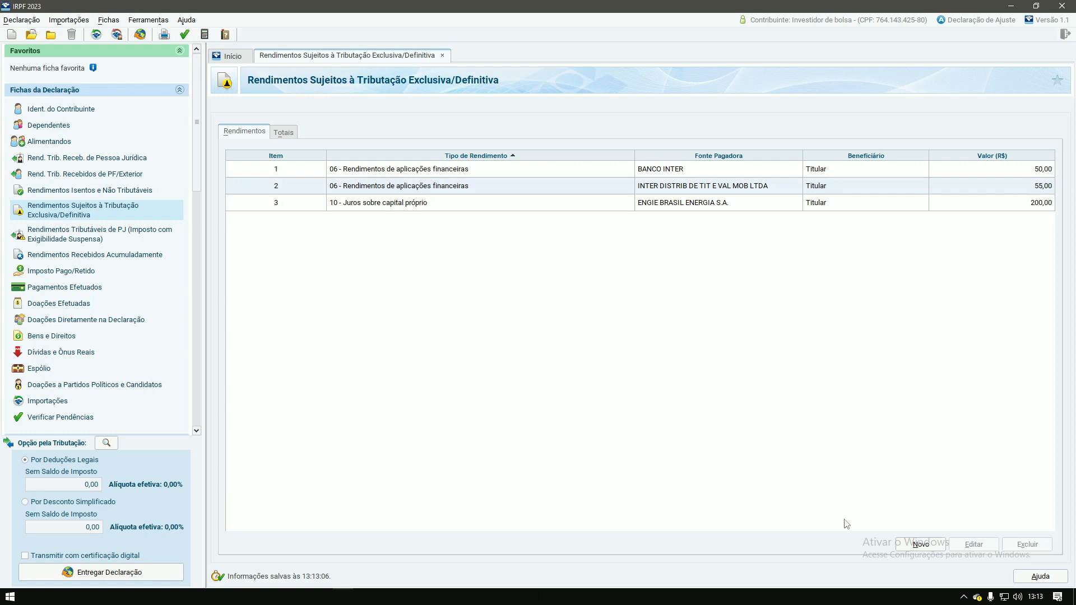
{"action": "left_click", "coordinate": [921, 545]}
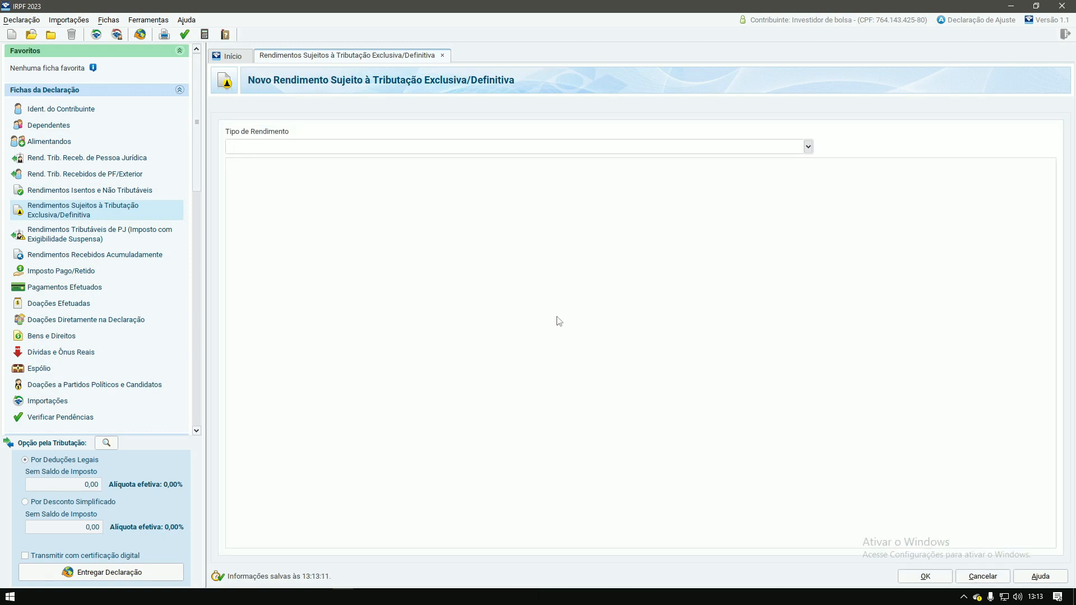
{"action": "left_click", "coordinate": [808, 146]}
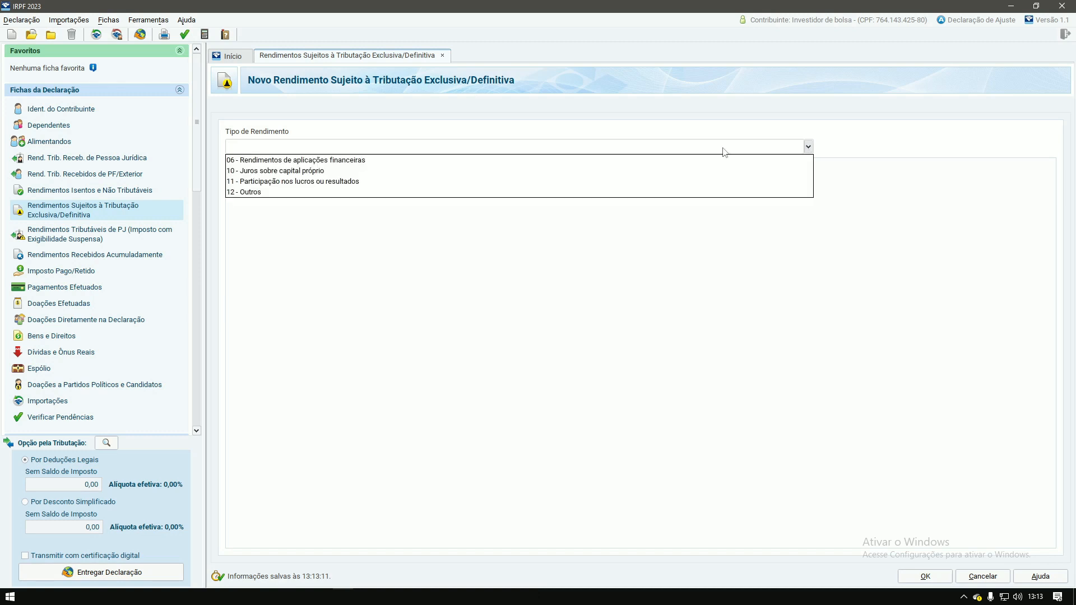
{"action": "left_click", "coordinate": [310, 159]}
{"action": "left_click", "coordinate": [248, 268]}
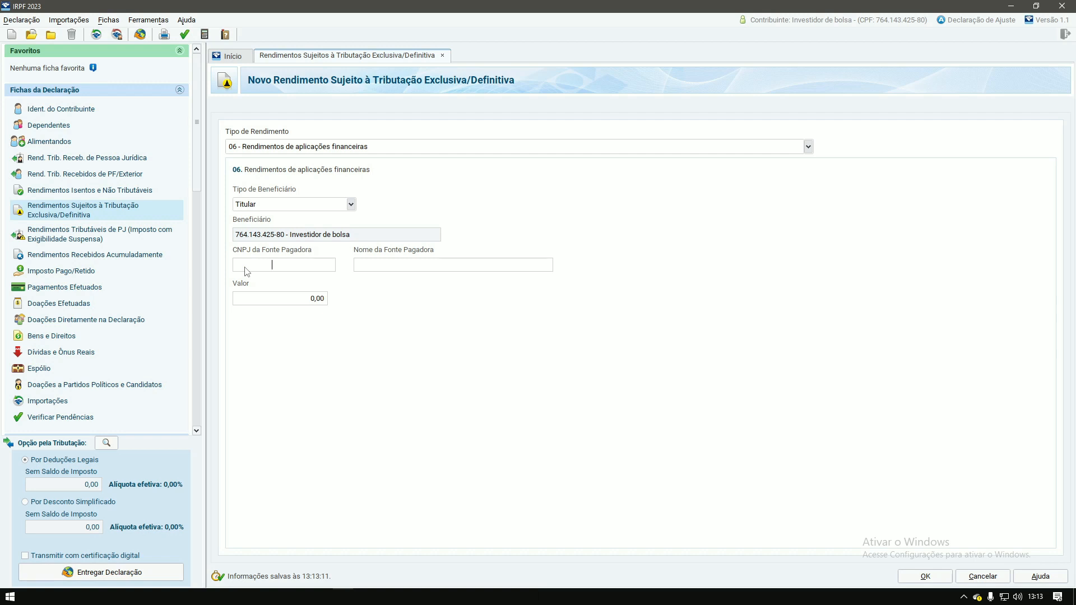
{"action": "key", "text": "Tab"}
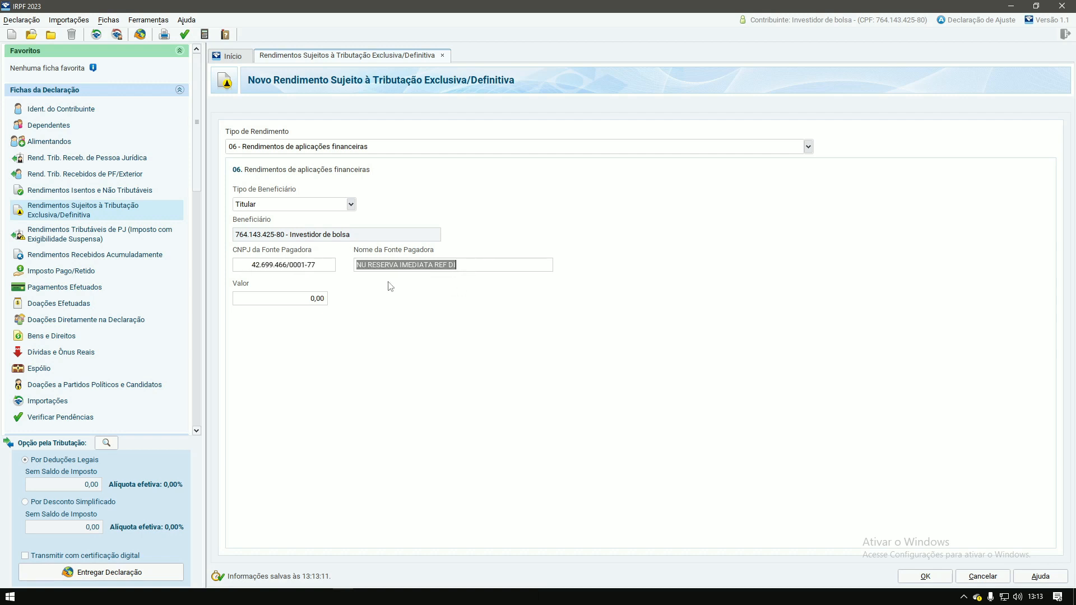
{"action": "left_click", "coordinate": [301, 298]}
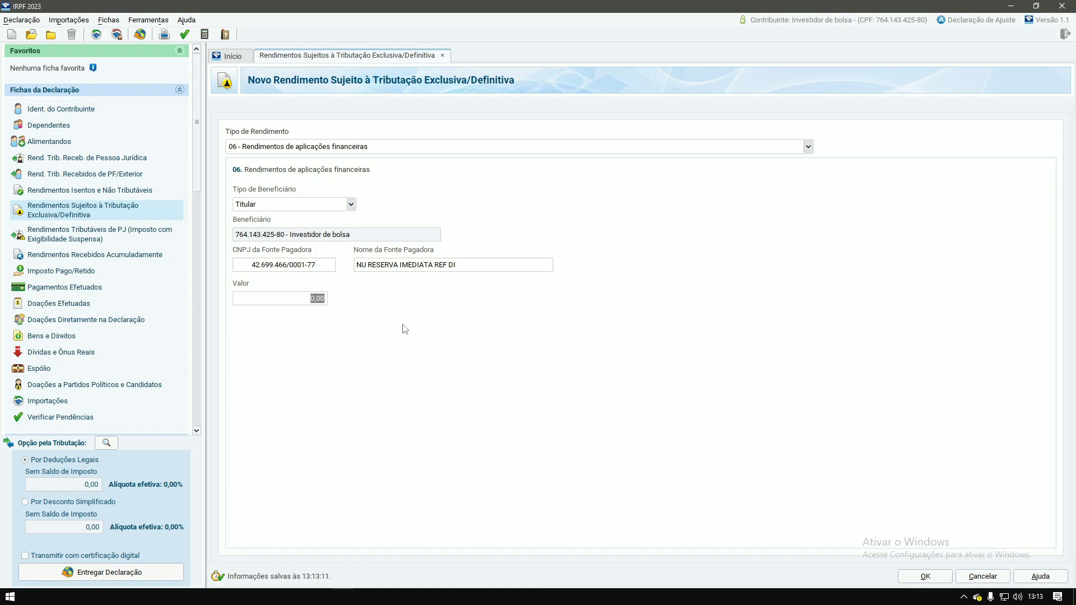
{"action": "type", "text": "76"}
{"action": "key", "text": "Tab"}
{"action": "left_click", "coordinate": [926, 577]}
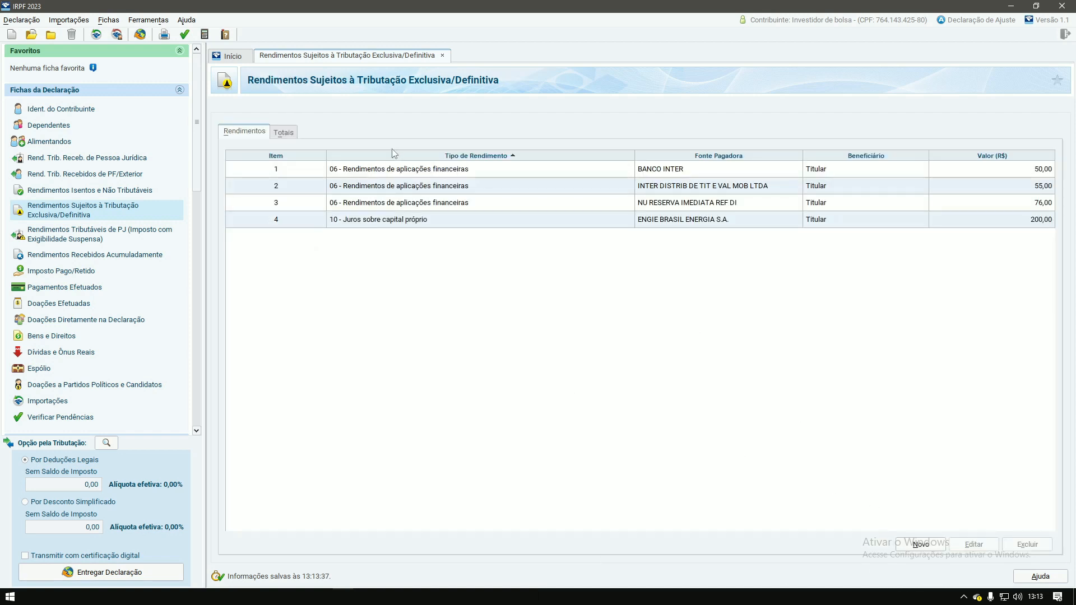
{"action": "left_click", "coordinate": [919, 544]}
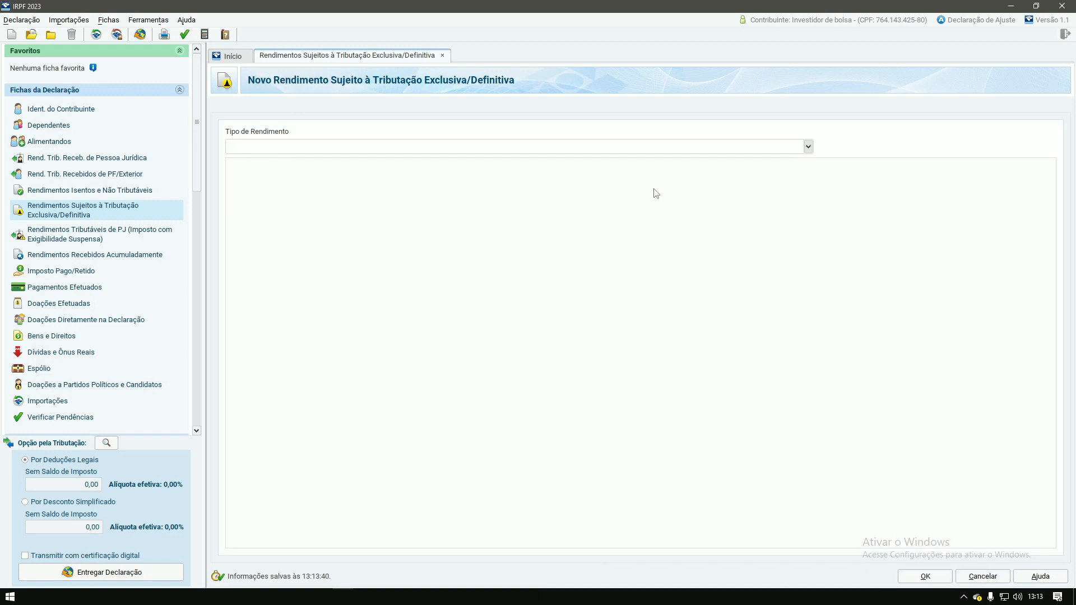
{"action": "left_click", "coordinate": [807, 147]}
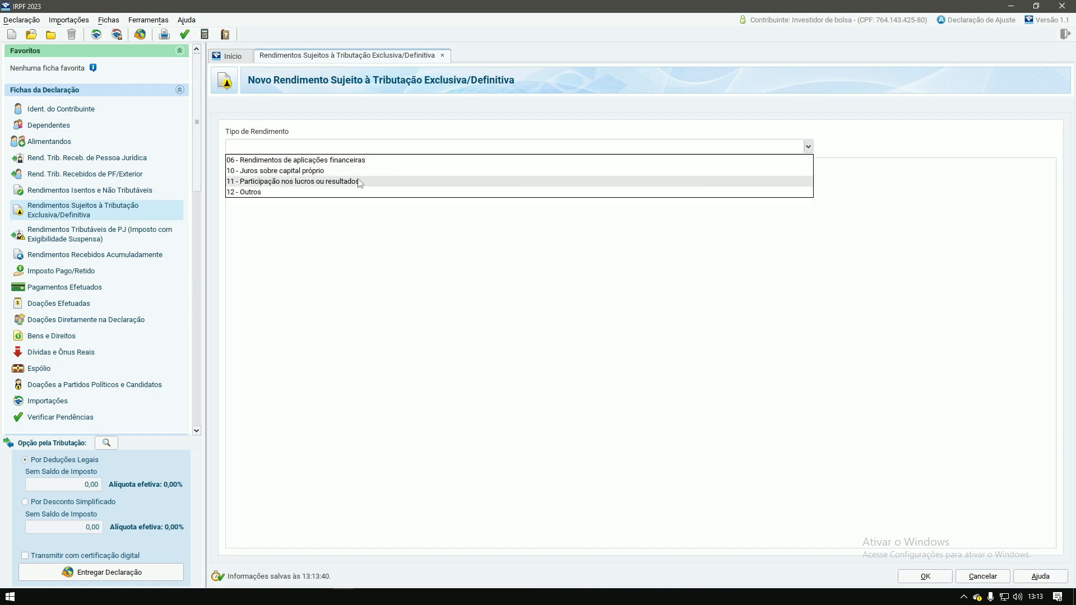
{"action": "left_click", "coordinate": [357, 163]}
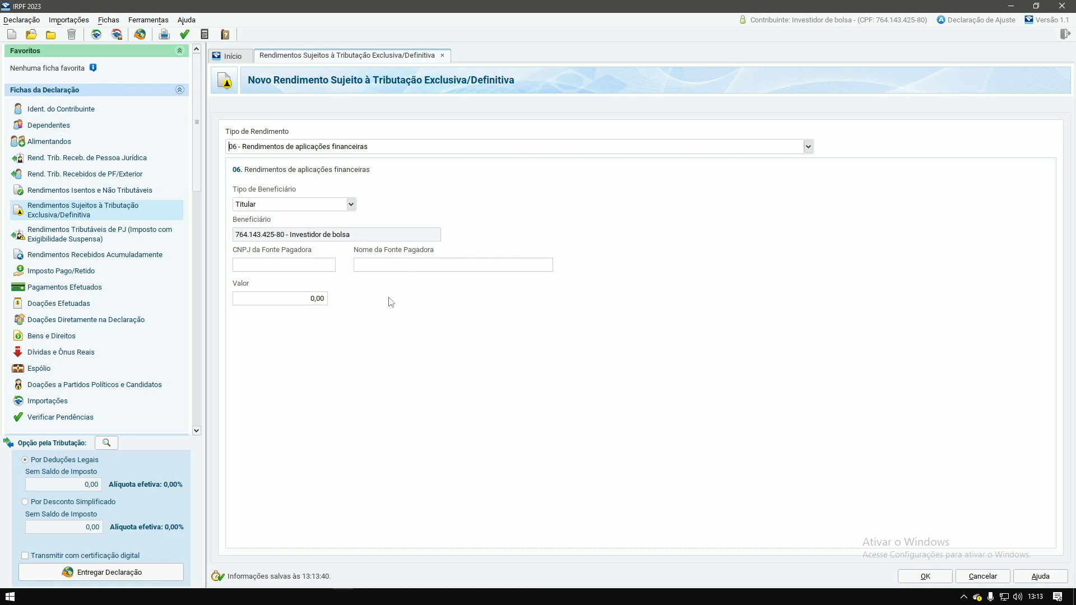
{"action": "left_click", "coordinate": [251, 268]}
{"action": "key", "text": "Tab"}
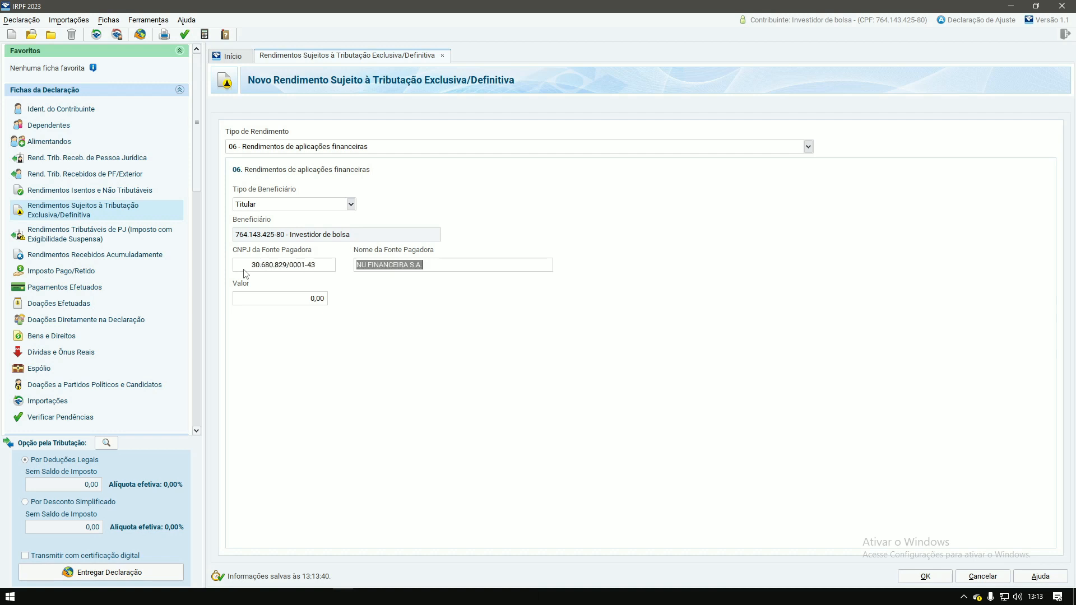
{"action": "key", "text": "Tab"}
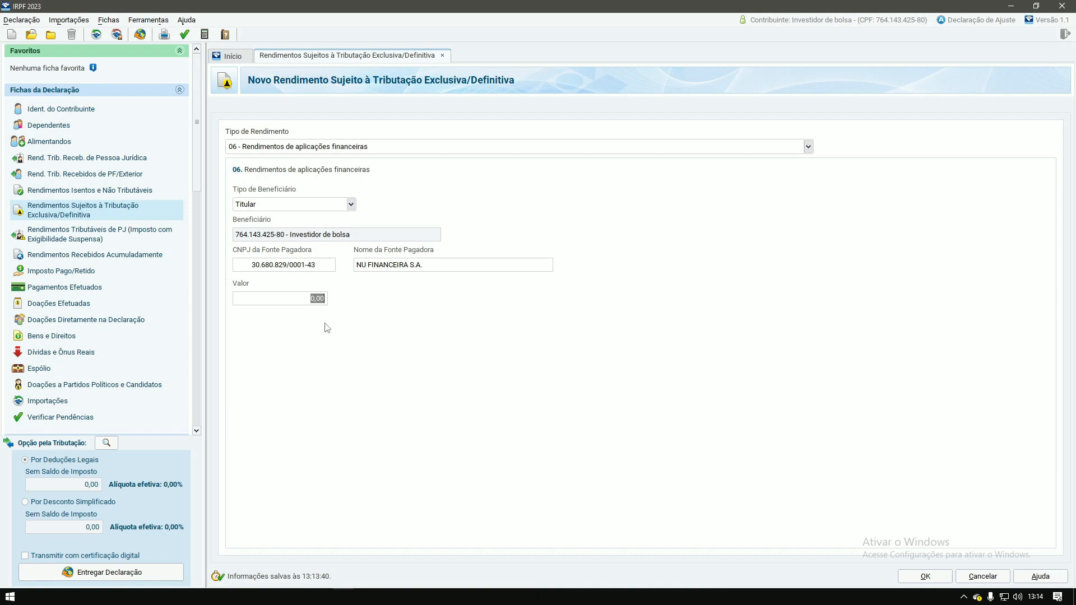
{"action": "type", "text": "2500"}
{"action": "left_click", "coordinate": [926, 579]}
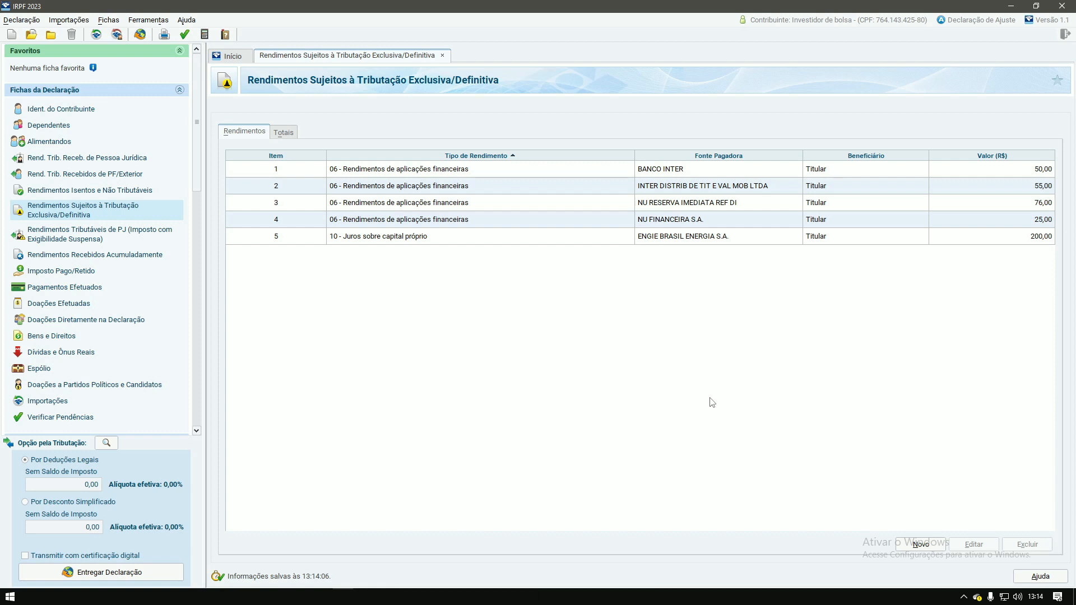
Step: Start a type 12 (savings, LCA and LCI) entry in Rendimentos Isentos e Não Tributáveis
{"action": "left_click", "coordinate": [65, 191]}
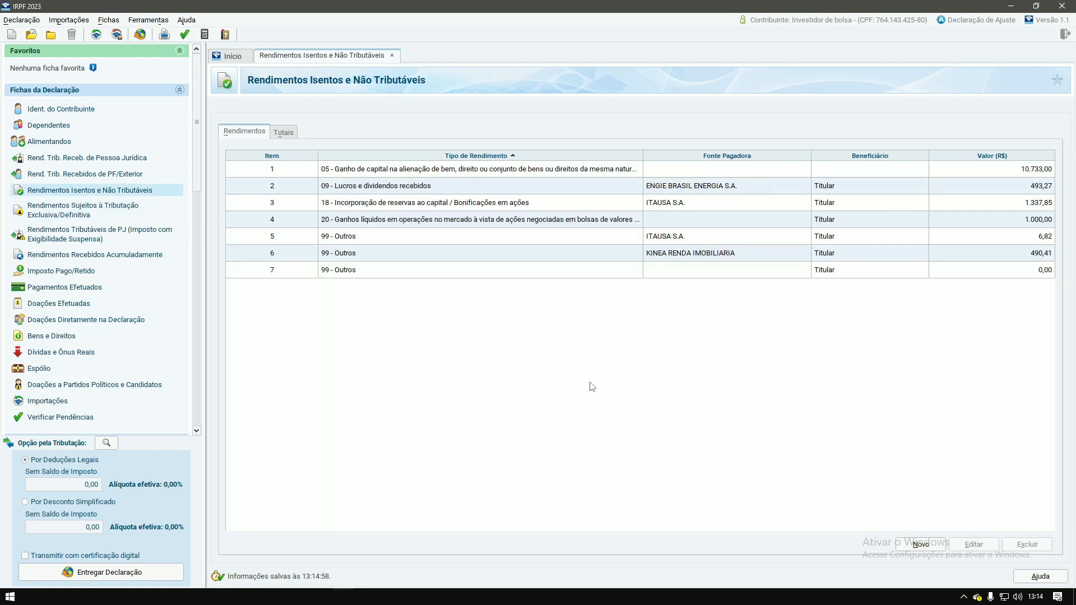
{"action": "left_click", "coordinate": [919, 548]}
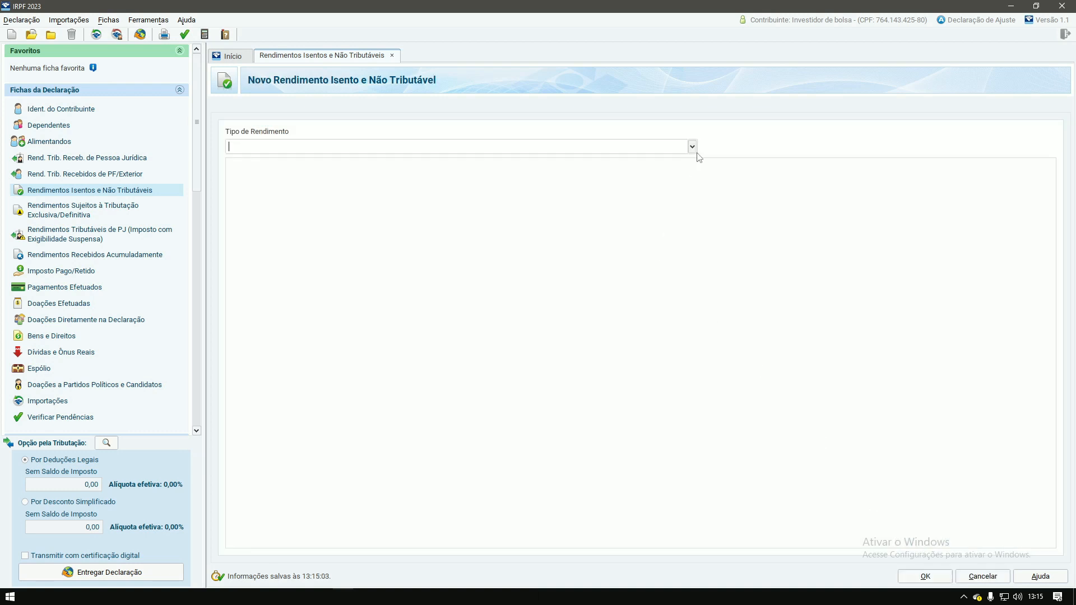
{"action": "left_click", "coordinate": [693, 148]}
{"action": "scroll", "coordinate": [391, 202], "scroll_direction": "down", "scroll_amount": 1}
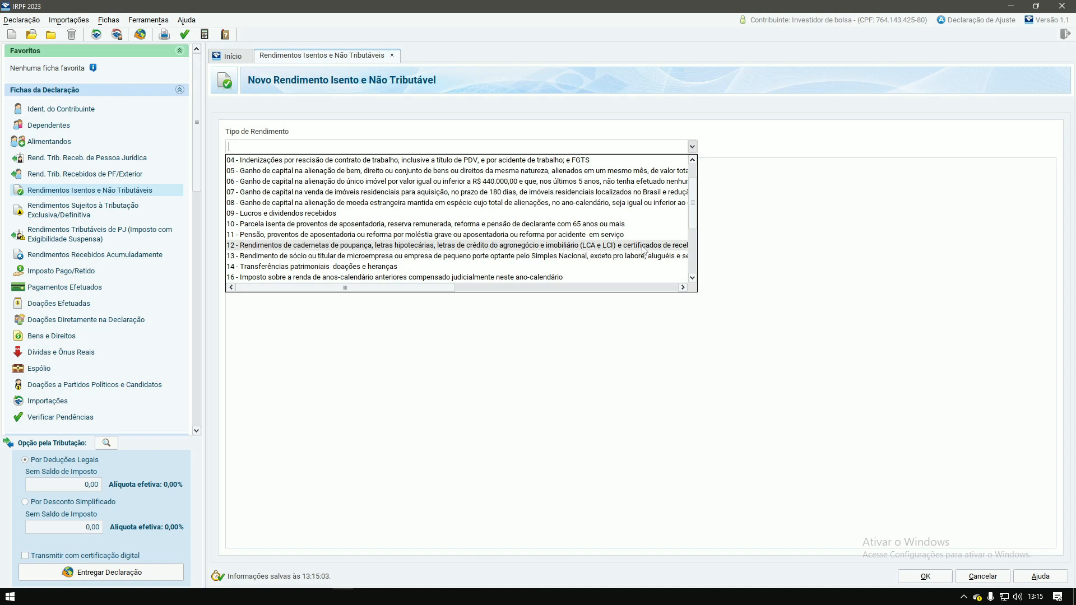
{"action": "mouse_move", "coordinate": [445, 290]}
{"action": "left_mouse_down"}
{"action": "mouse_move", "coordinate": [583, 301]}
{"action": "mouse_move", "coordinate": [441, 290]}
{"action": "left_mouse_up"}
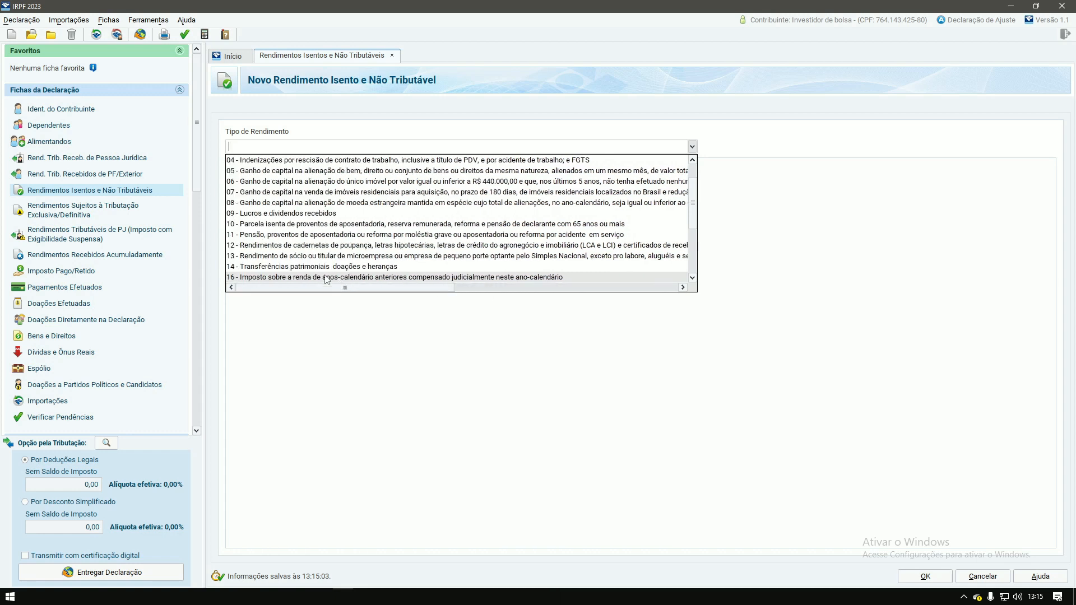
{"action": "left_click", "coordinate": [465, 245]}
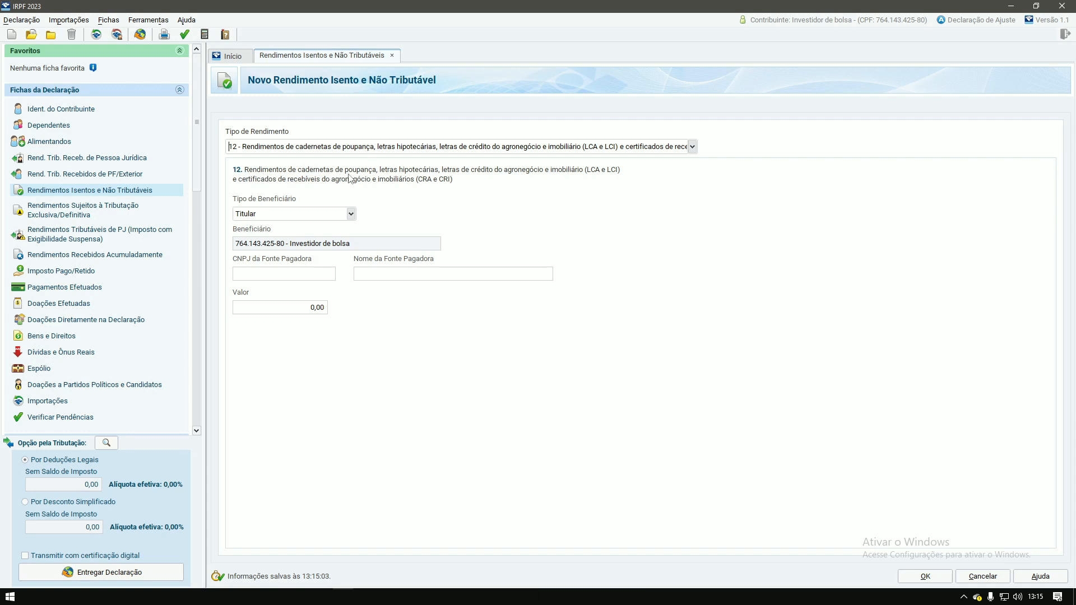
{"action": "left_click", "coordinate": [253, 275]}
{"action": "key", "text": "Tab"}
{"action": "left_click", "coordinate": [309, 307]}
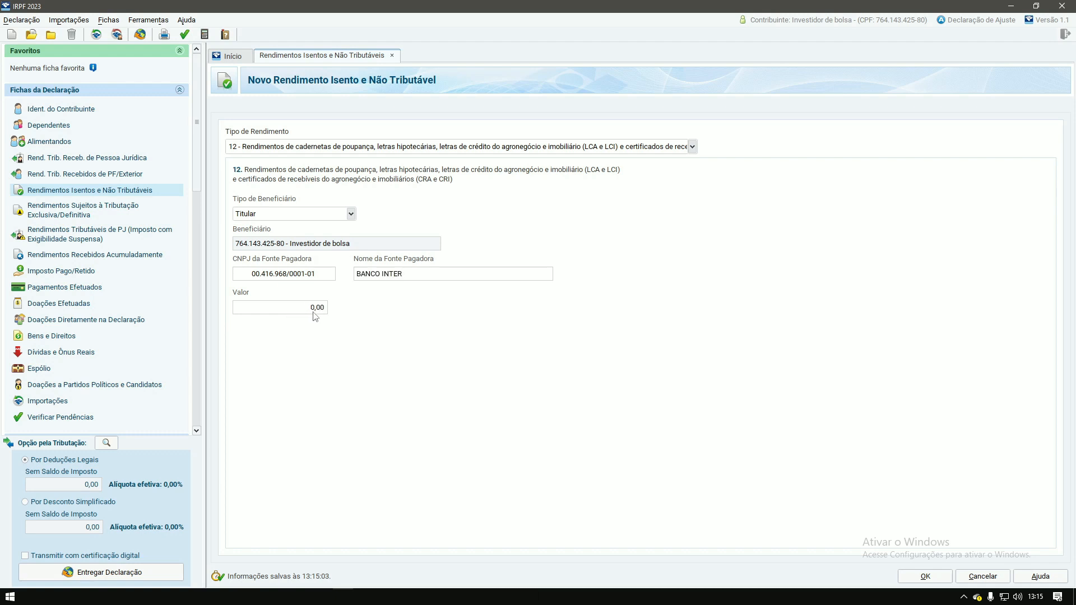
{"action": "double_click", "coordinate": [313, 312]}
{"action": "type", "text": "30"}
{"action": "left_click", "coordinate": [918, 576]}
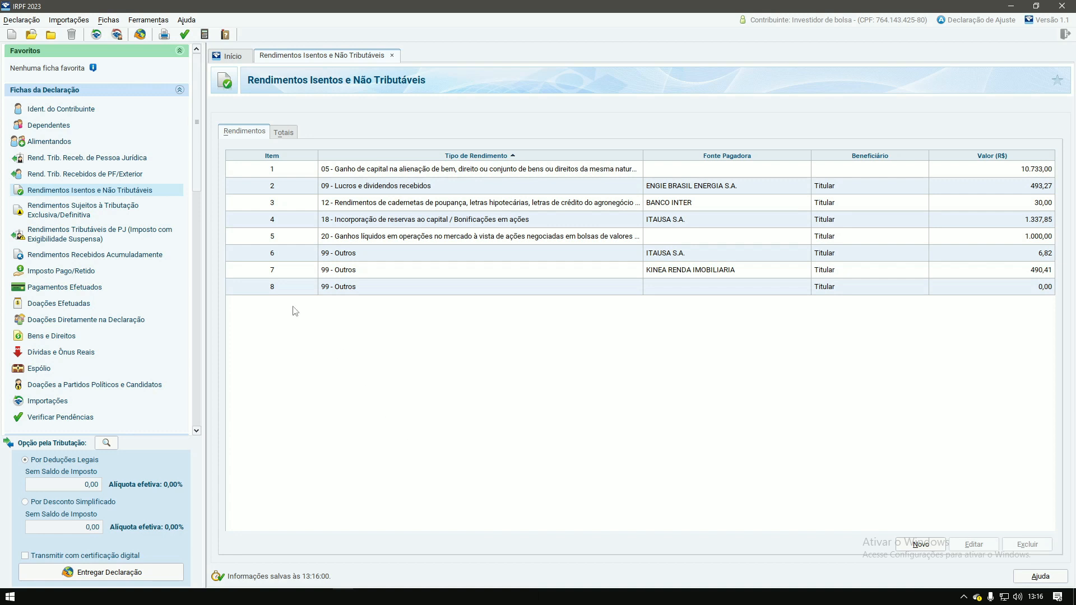
Step: Check the exclusive-taxation and exempt income lists, then return to the eleven Bens e Direitos assets
{"action": "left_click", "coordinate": [65, 217]}
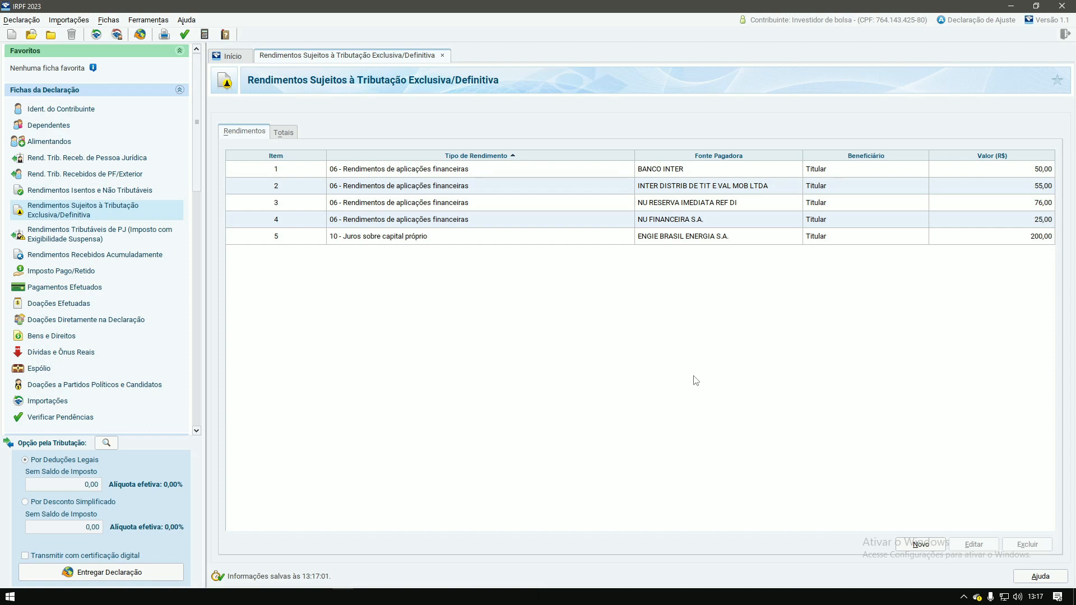
{"action": "left_click", "coordinate": [90, 190]}
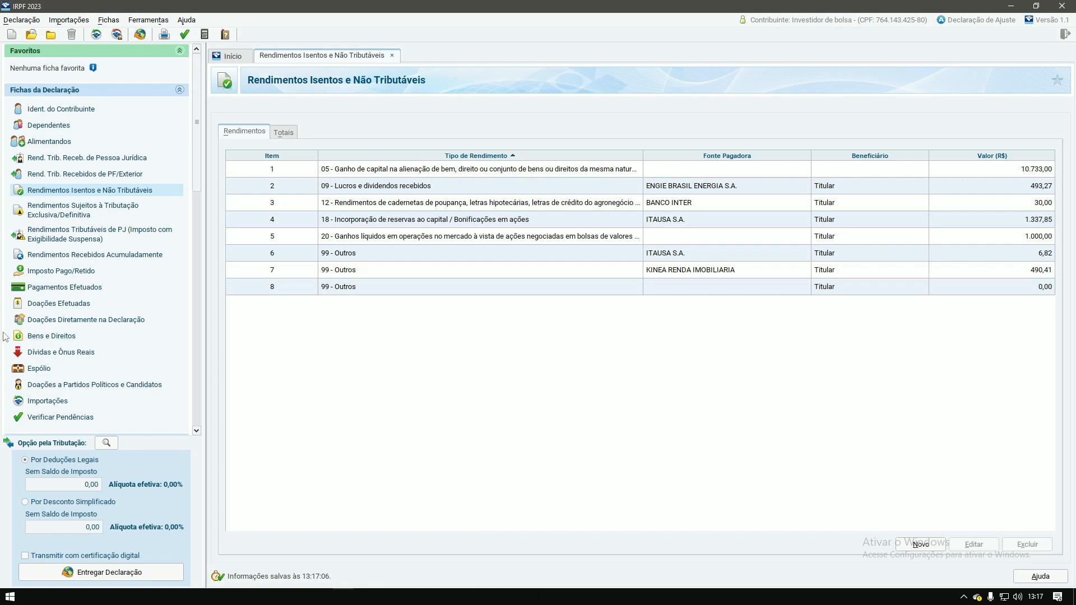
{"action": "left_click", "coordinate": [45, 340]}
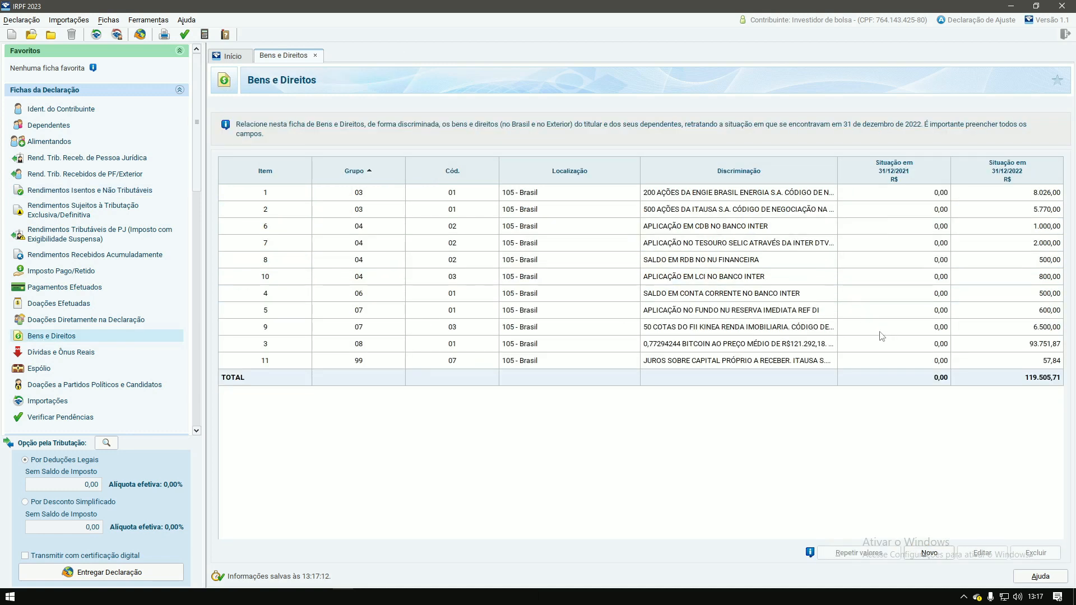